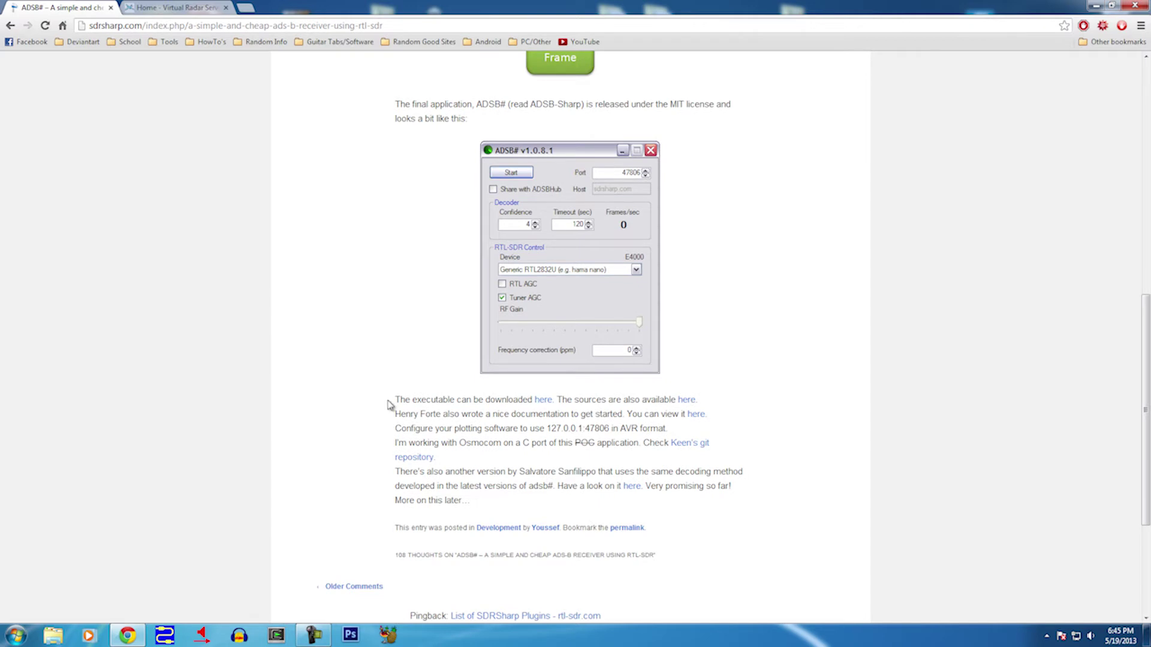
# Download adsbsharp.zip from the ADSB# page's executable link and extract its files onto the desktop, grouped together.
pyautogui.click(557, 409)
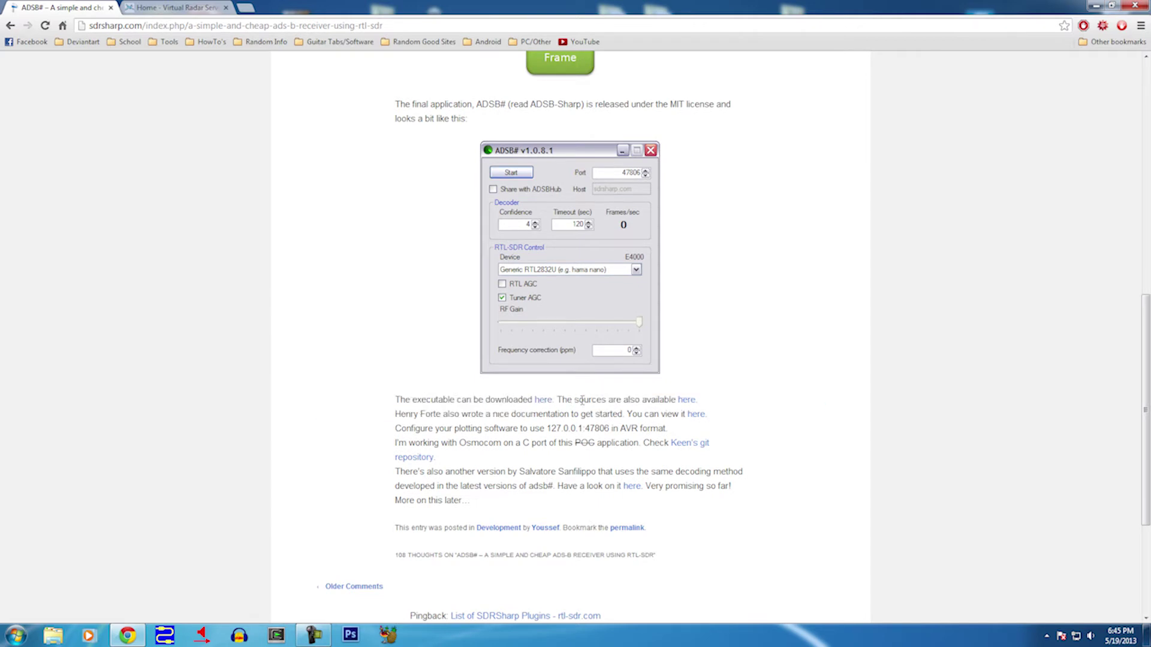
pyautogui.click(542, 405)
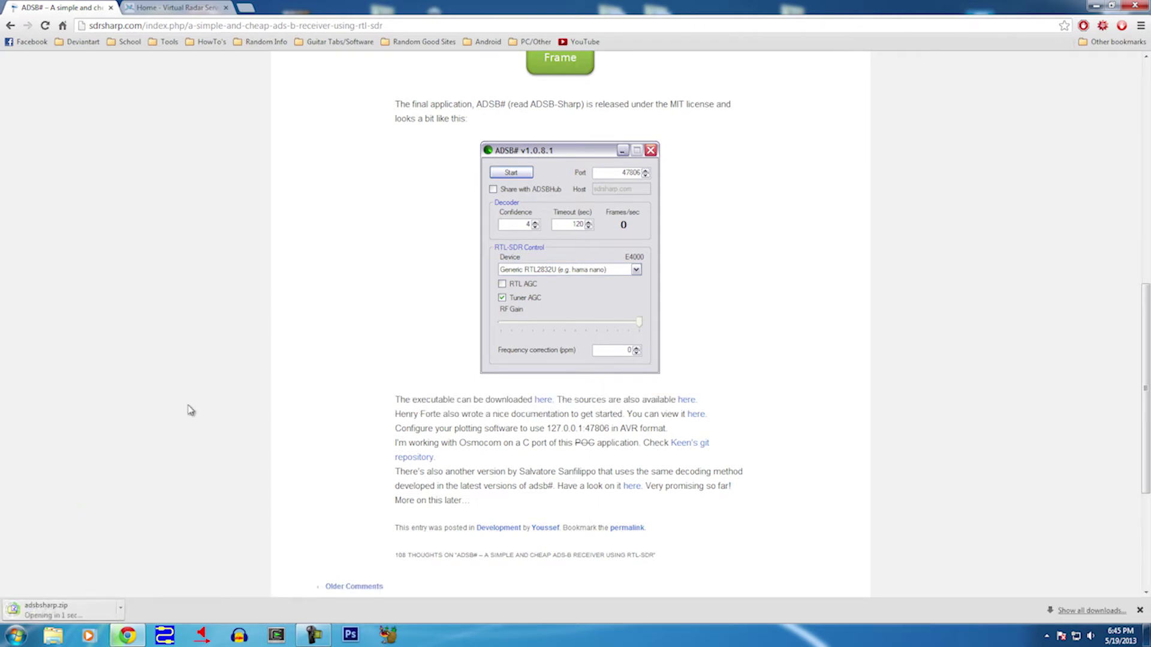
pyautogui.moveTo(316, 459); pyautogui.dragTo(672, 372)
pyautogui.press('super+d')
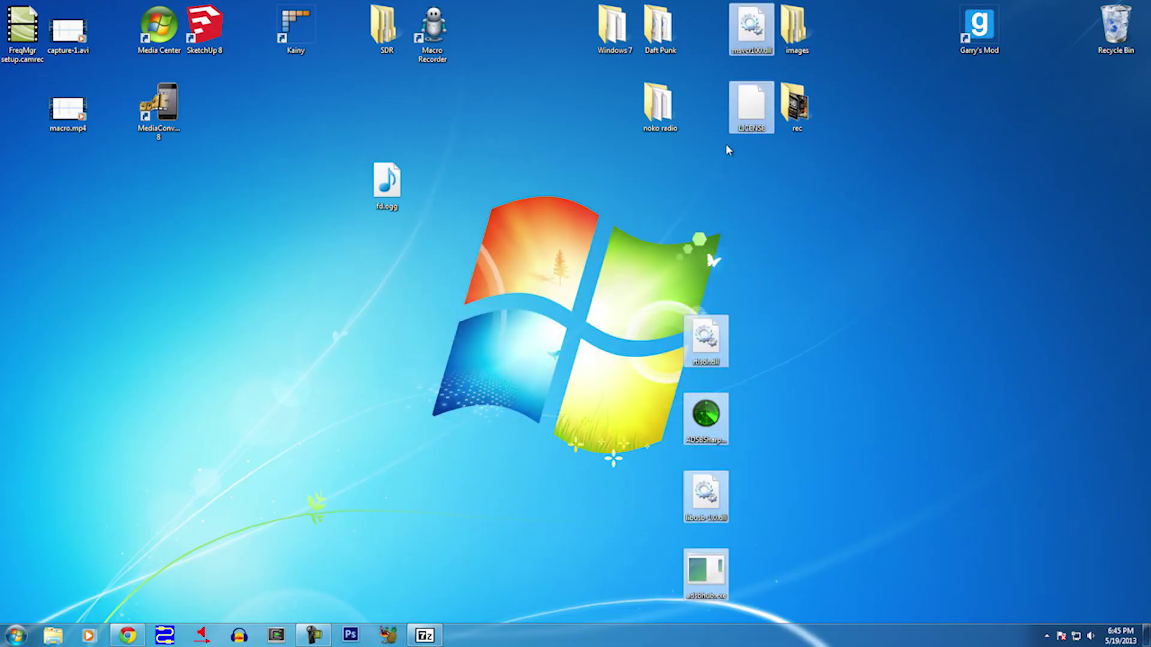
pyautogui.moveTo(760, 201); pyautogui.dragTo(758, 346)
pyautogui.click(593, 187)
# Create a folder named ADS-B# inside the desktop's SDR\ADS-B folder.
pyautogui.doubleClick(382, 27)
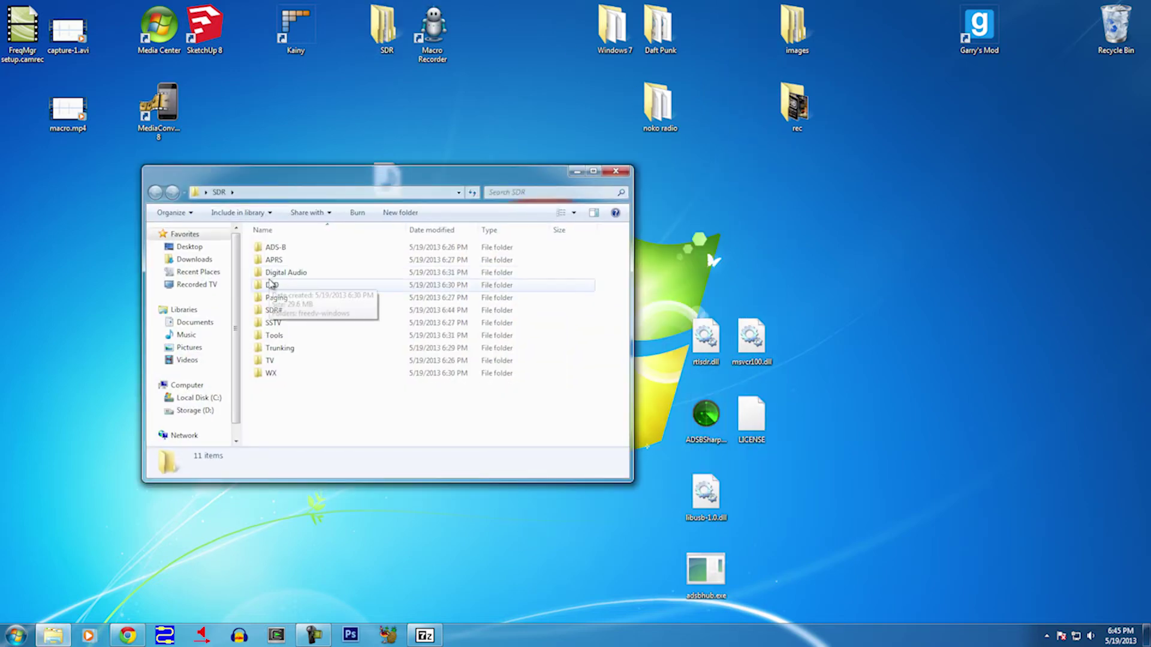
pyautogui.doubleClick(275, 246)
pyautogui.click(401, 212)
pyautogui.write('ADS-B#')
pyautogui.press('Return')
# Move the extracted ADSB# program files from the desktop into the ADS-B# folder and return to the ADS-B folder.
pyautogui.doubleClick(382, 248)
pyautogui.moveTo(683, 255); pyautogui.dragTo(779, 591)
pyautogui.moveTo(688, 565); pyautogui.dragTo(577, 422)
pyautogui.click(341, 371)
pyautogui.click(249, 192)
# Switch to Chrome and download VirtualRadarSetup.exe from the Virtual Radar Server site's download page, keeping the flagged file.
pyautogui.click(124, 635)
pyautogui.hotkey('ctrl', 'Tab')
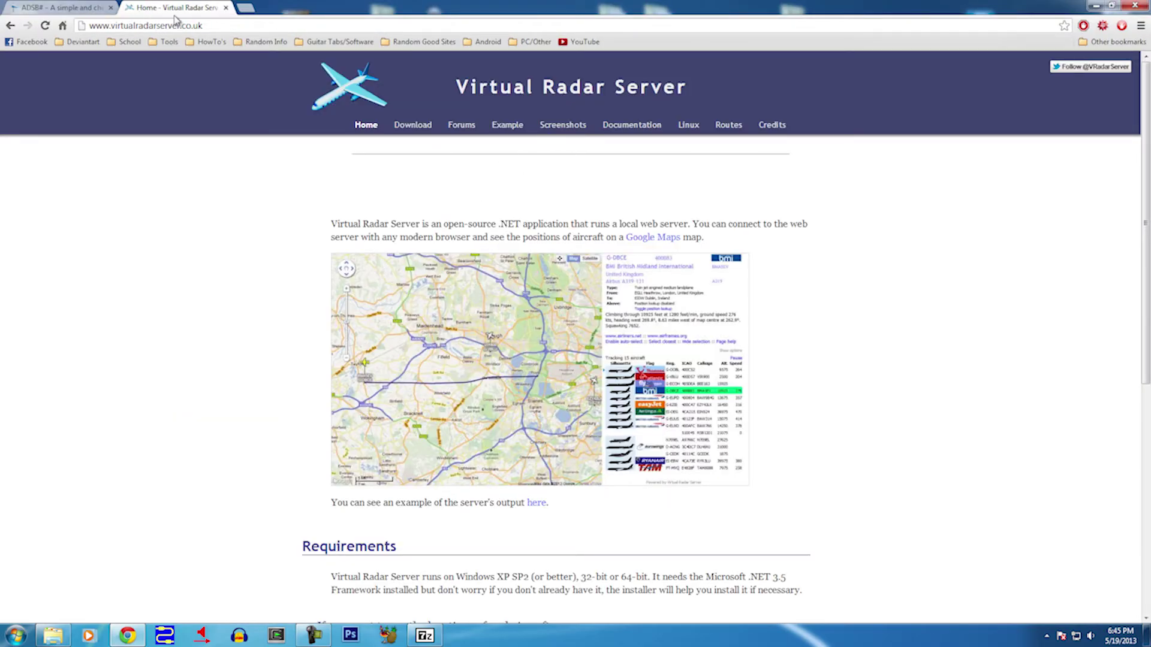
pyautogui.click(229, 26)
pyautogui.click(150, 206)
pyautogui.click(416, 131)
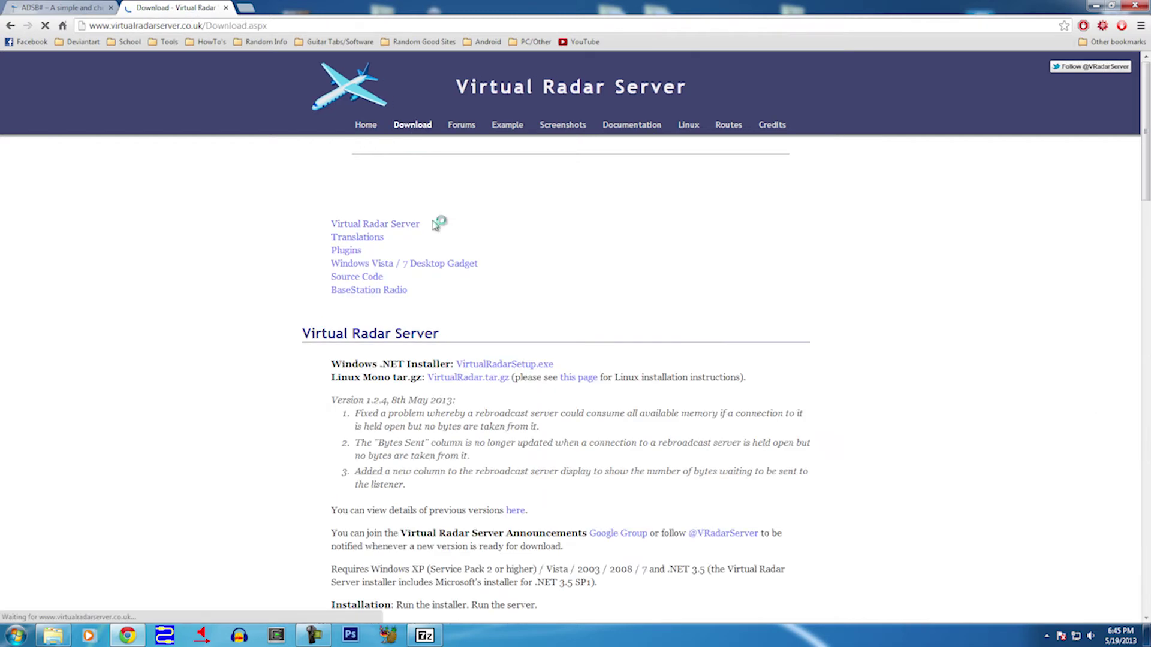
pyautogui.moveTo(348, 362); pyautogui.dragTo(390, 363)
pyautogui.click(480, 365)
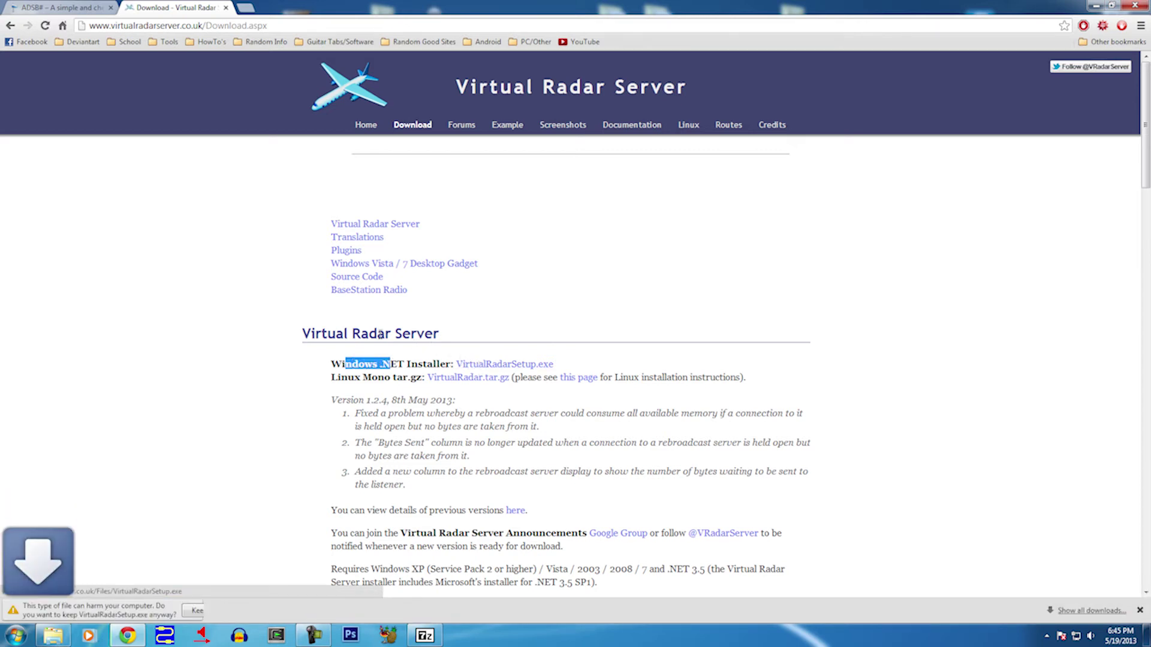
pyautogui.click(198, 610)
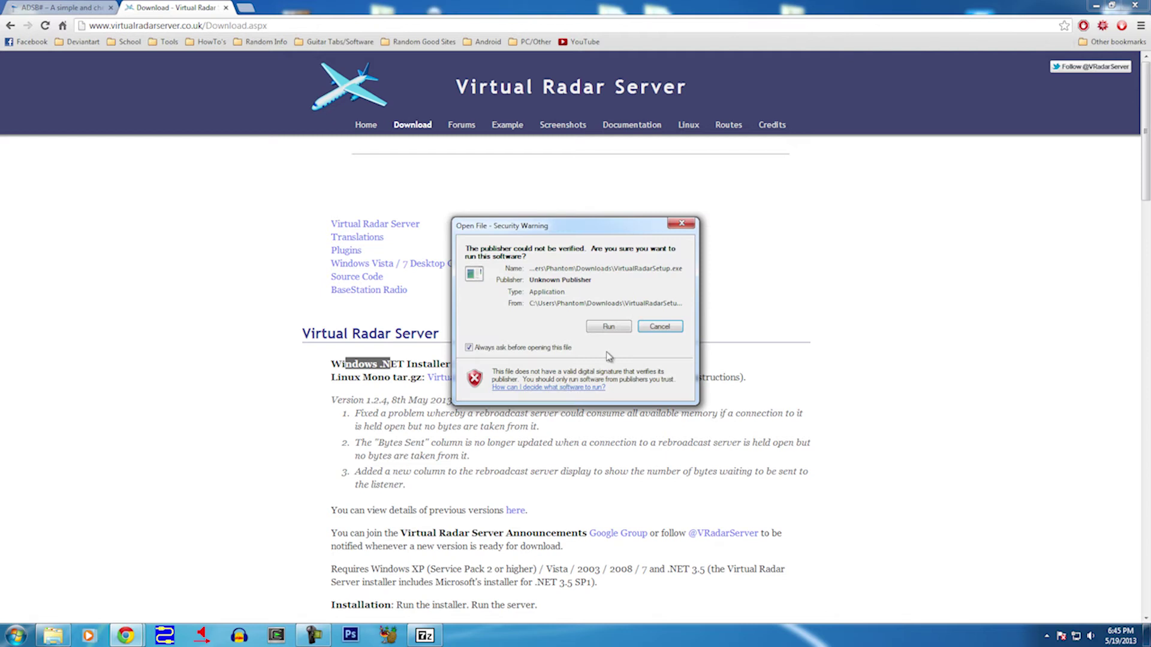
# Run the Virtual Radar installer, accept the license agreement and continue past the version history.
pyautogui.click(611, 319)
pyautogui.click(655, 415)
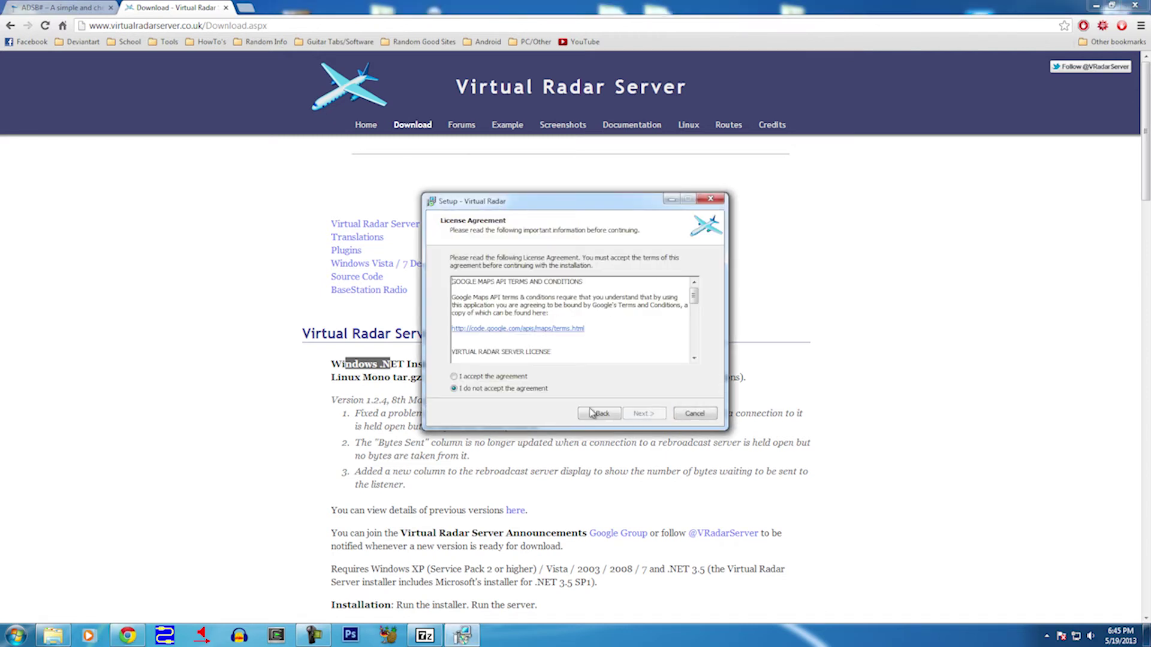
pyautogui.click(515, 381)
pyautogui.click(652, 415)
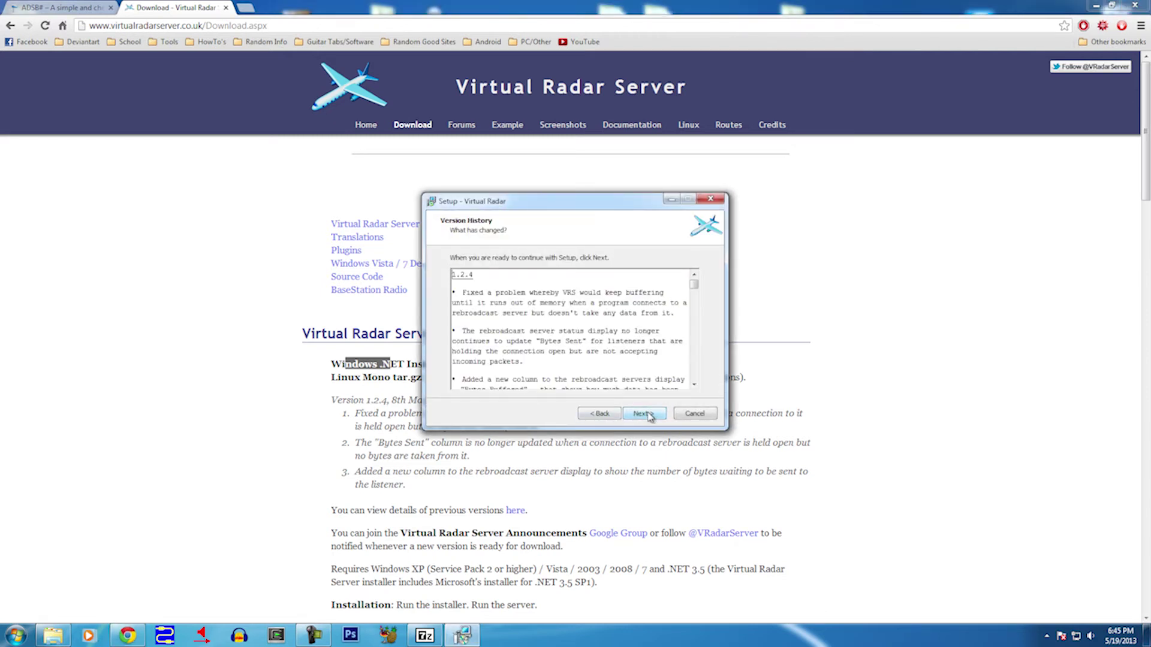
pyautogui.click(647, 415)
# Set the installation folder to VirtualRadar inside the desktop's SDR\ADS-B folder.
pyautogui.click(675, 302)
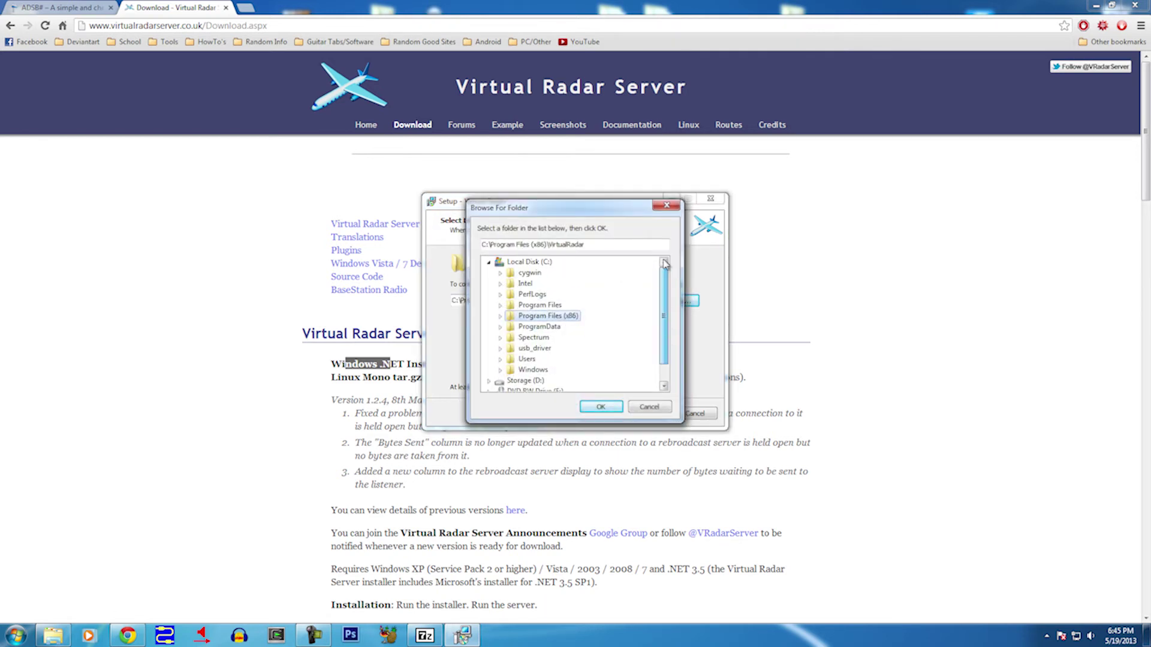
pyautogui.click(501, 360)
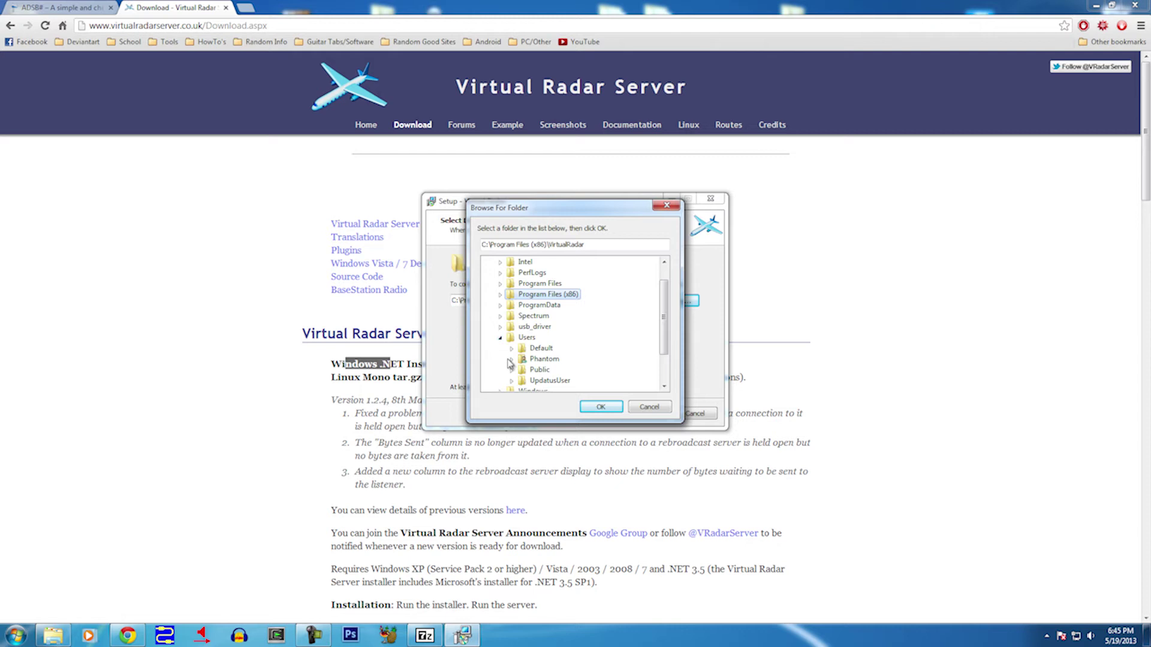
pyautogui.click(510, 360)
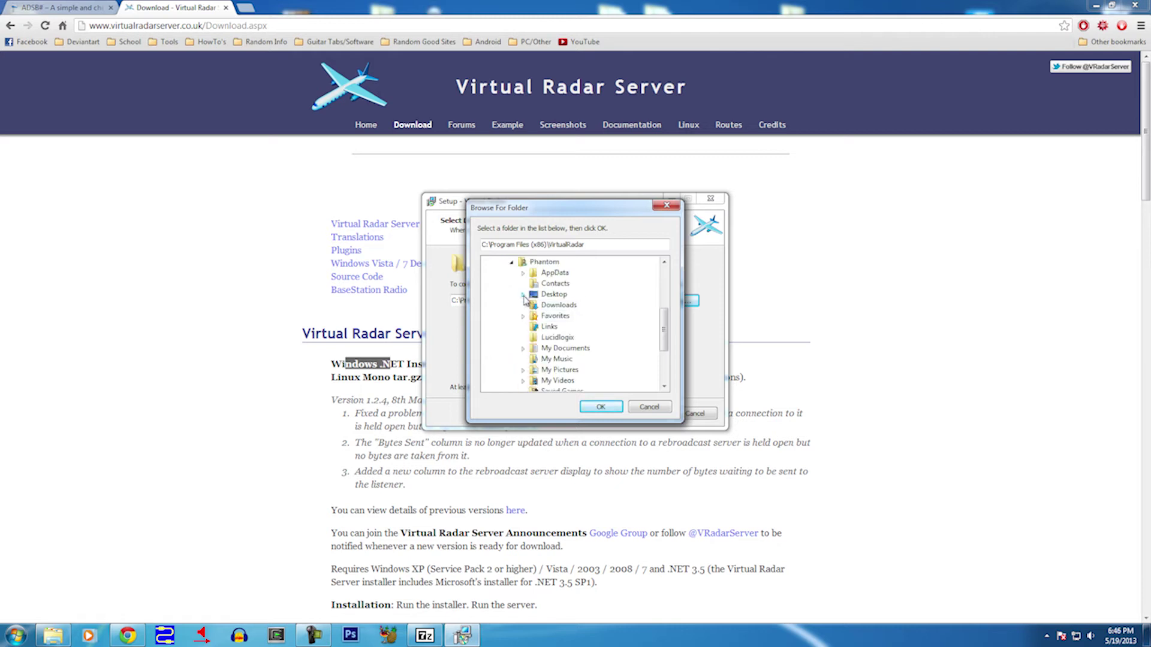
pyautogui.click(523, 296)
pyautogui.click(536, 351)
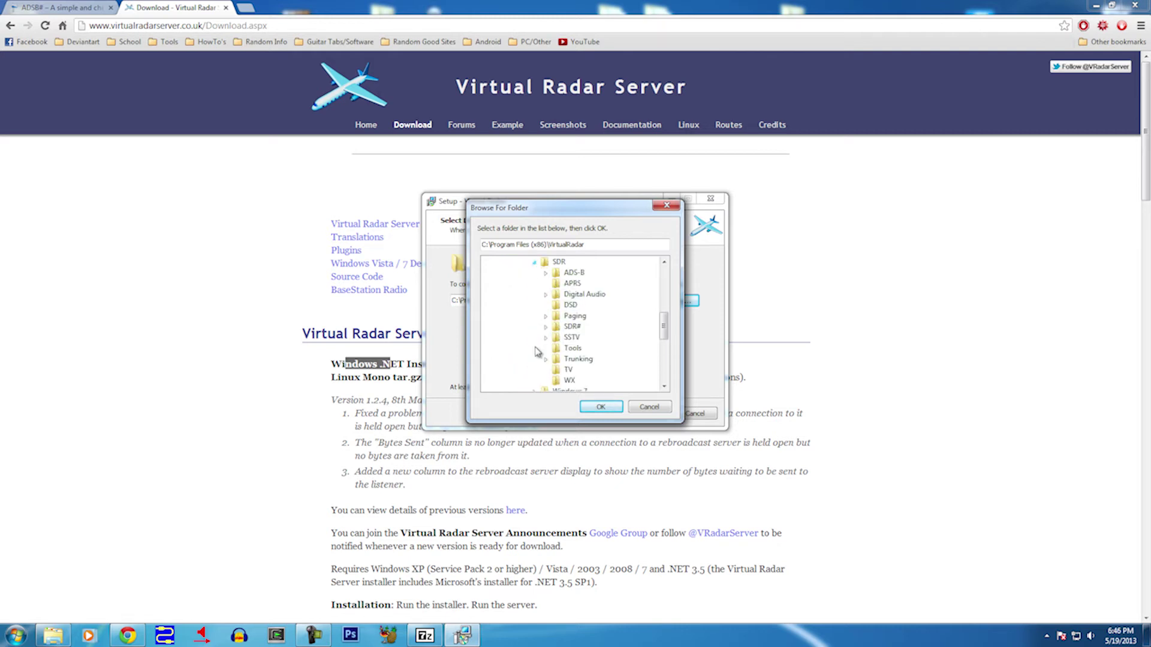
pyautogui.click(576, 273)
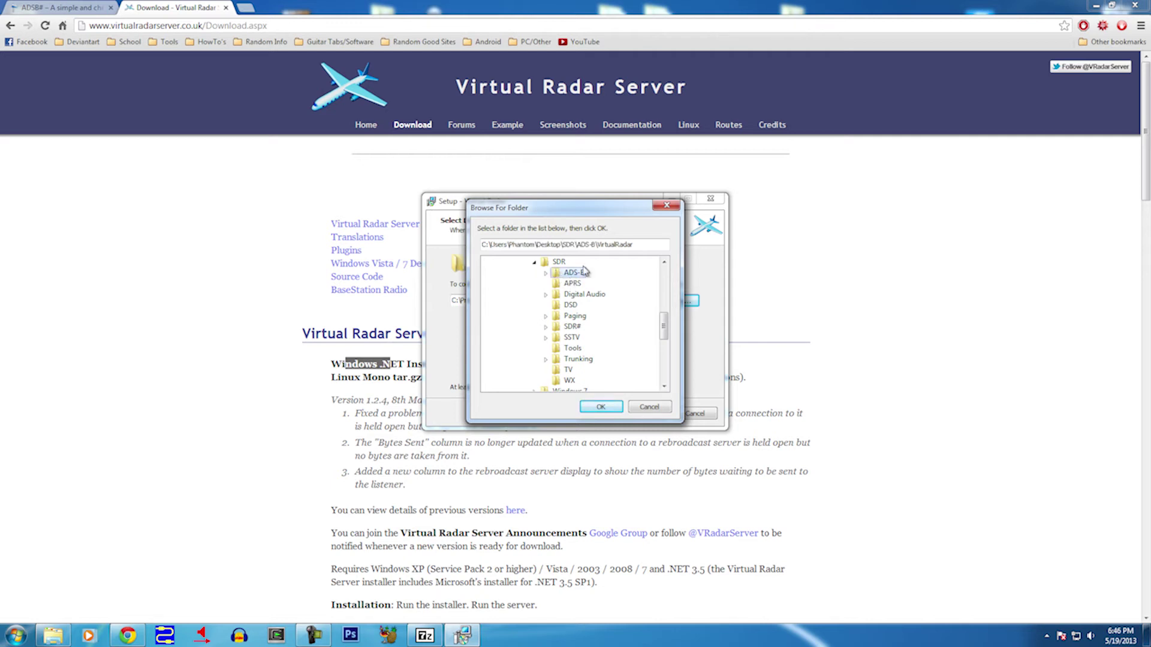
pyautogui.click(601, 407)
pyautogui.click(645, 414)
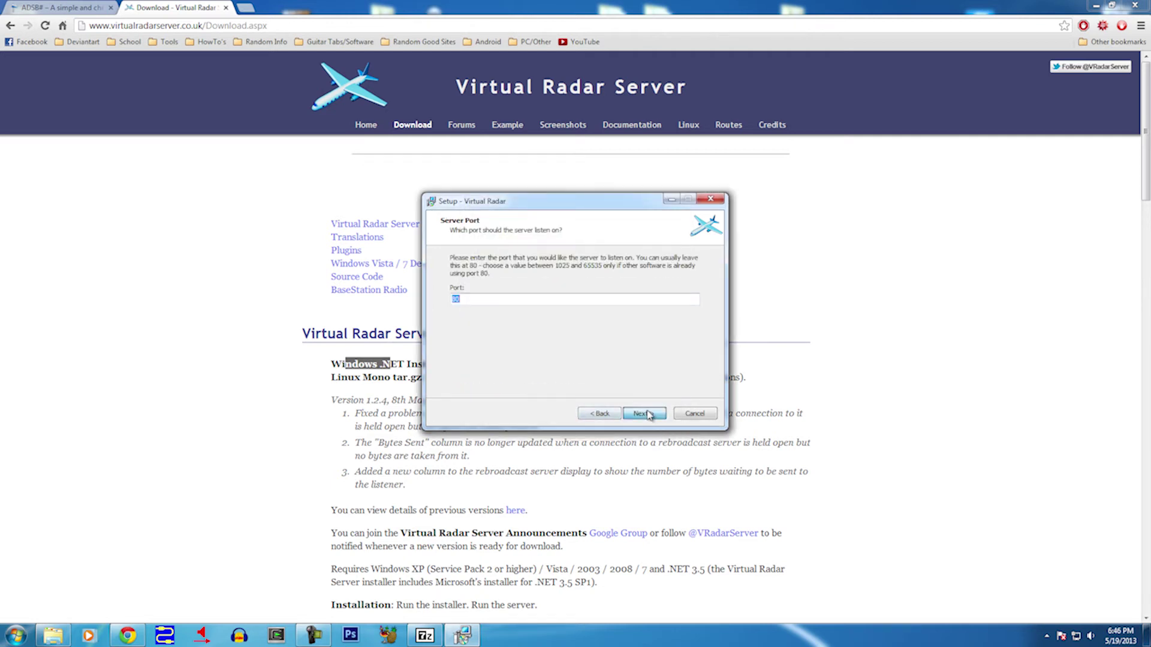
# Install Virtual Radar with port 80, the default Start Menu folder and the Windows Firewall option, and finish the setup.
pyautogui.click(647, 414)
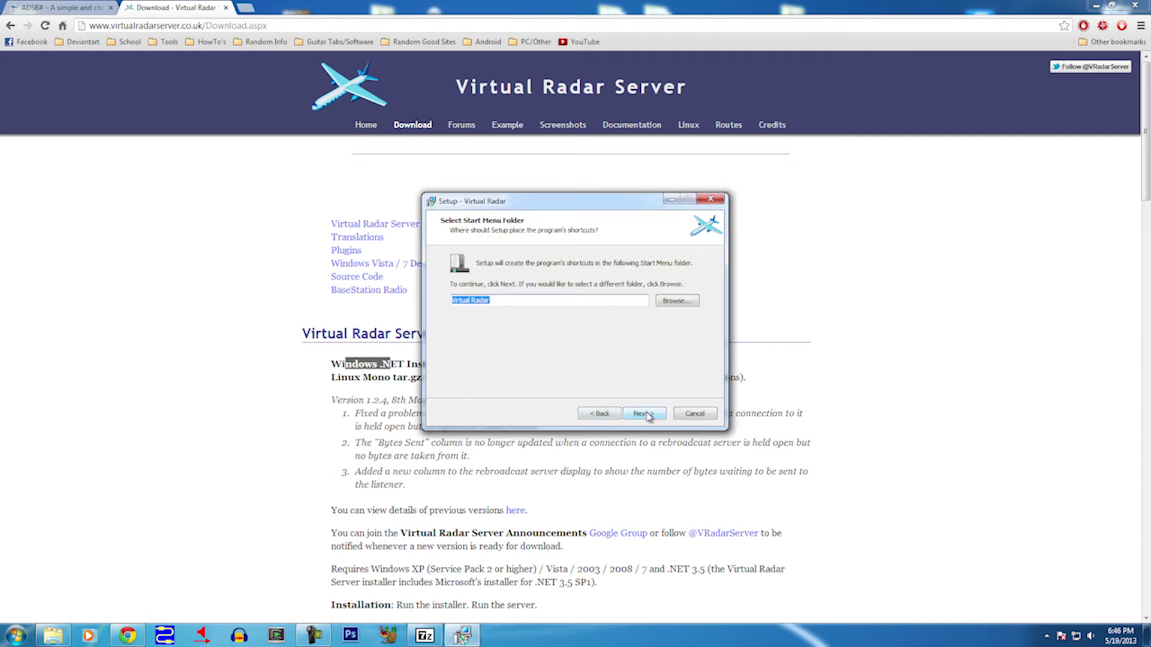
pyautogui.click(648, 414)
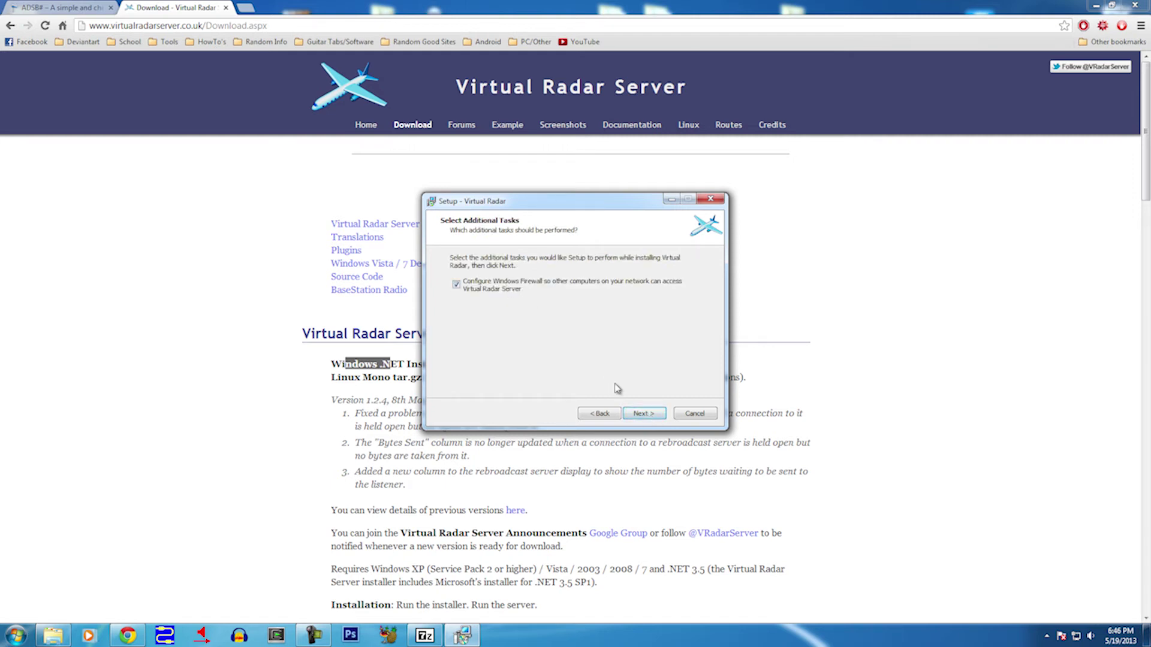
pyautogui.click(636, 415)
pyautogui.click(636, 417)
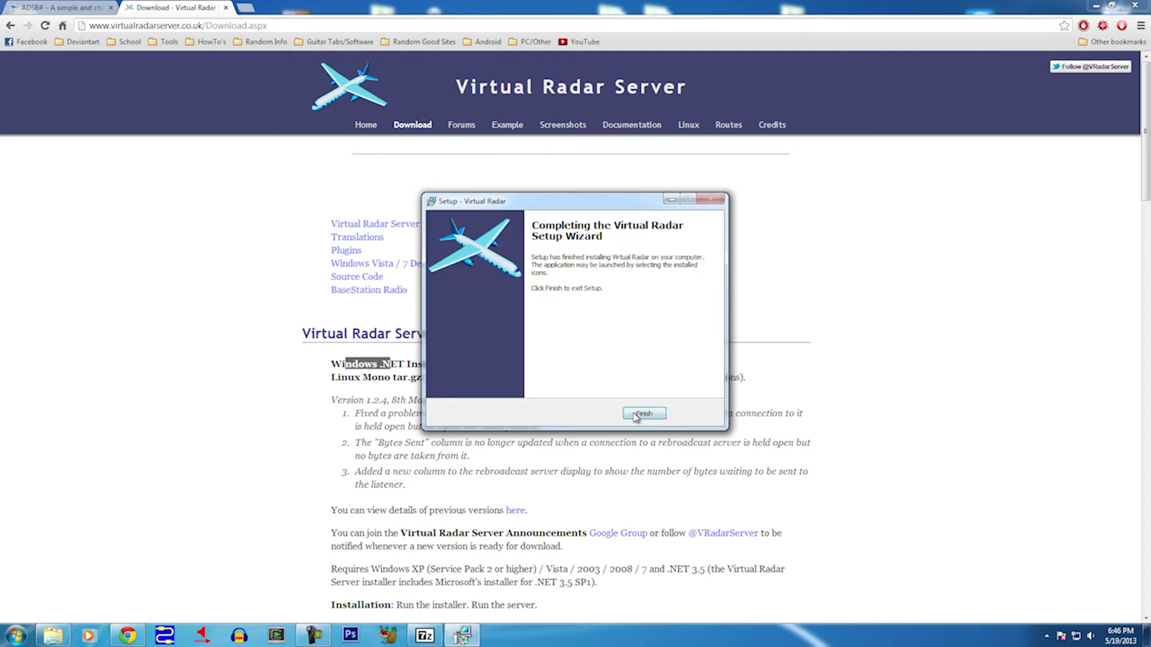
pyautogui.click(637, 415)
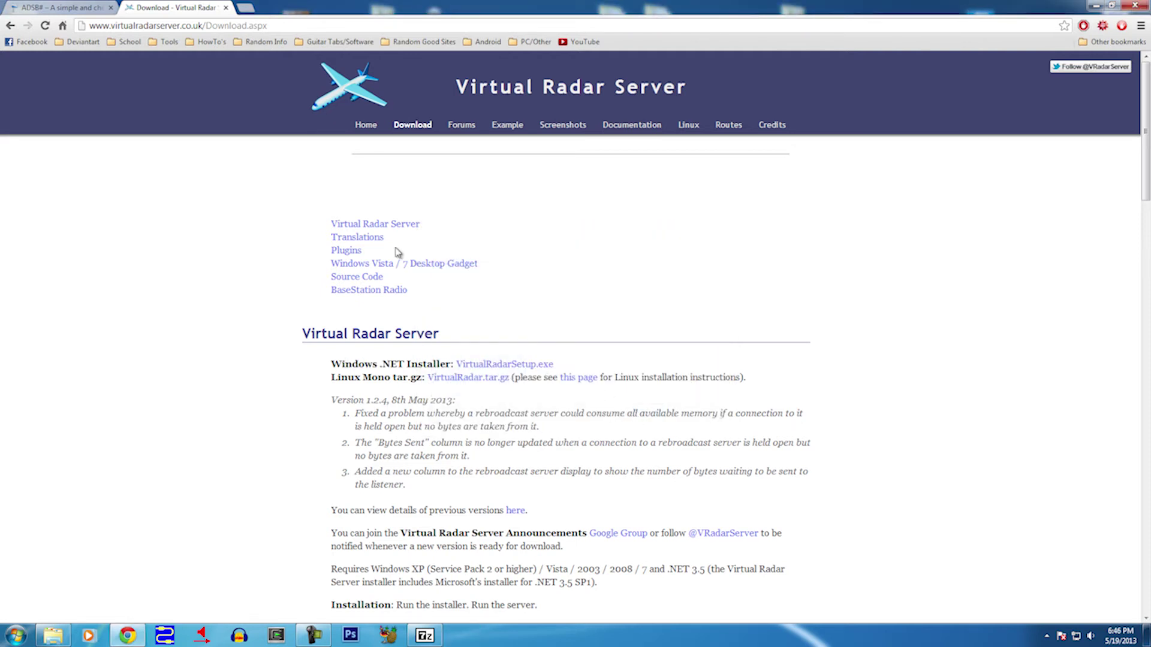
# Close the browser and the 7-Zip window holding adsbsharp.zip, leaving the ADS-B folder window clear on the desktop.
pyautogui.hotkey('ctrl', 'w')
pyautogui.click(1134, 6)
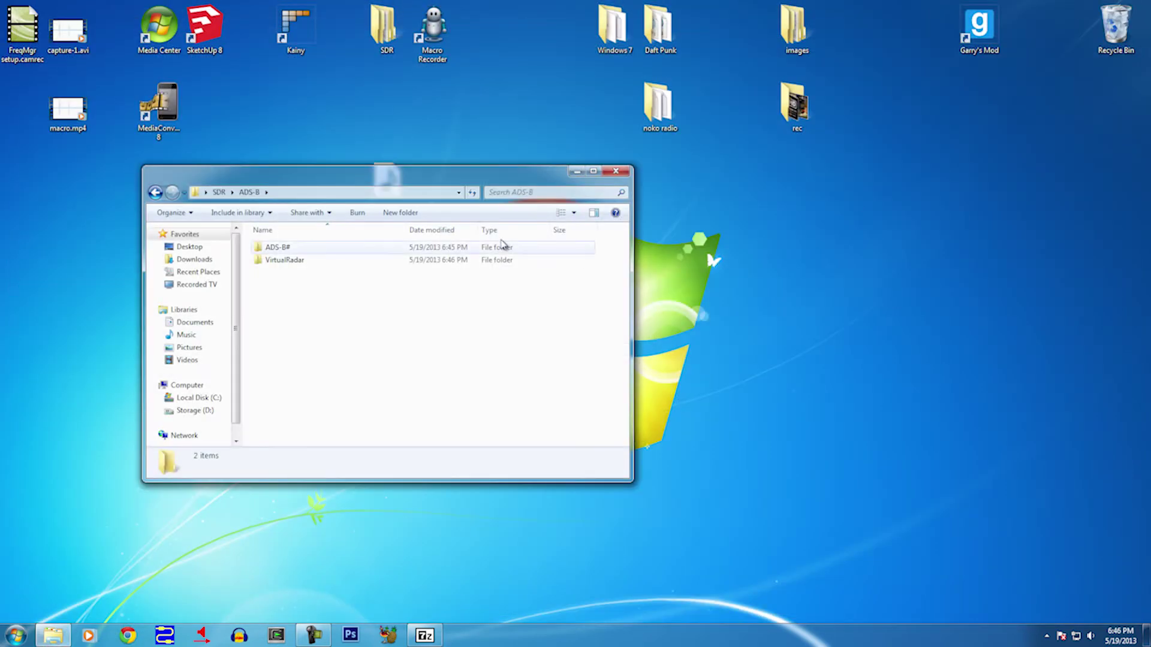
pyautogui.moveTo(420, 187); pyautogui.dragTo(753, 241)
pyautogui.click(418, 328)
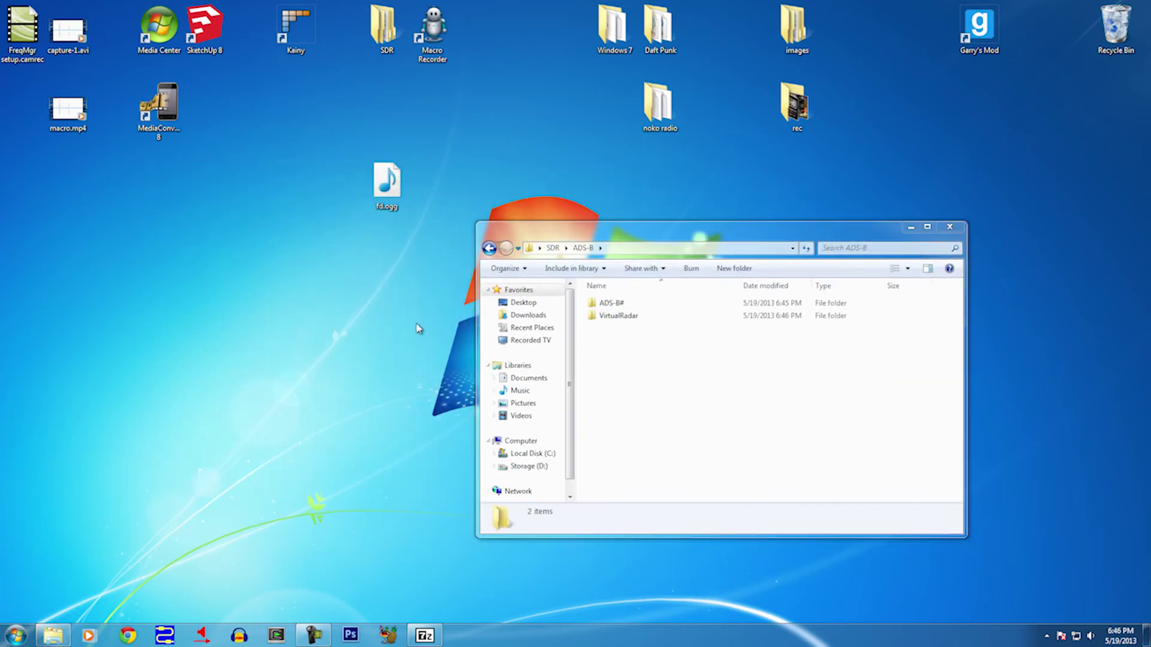
pyautogui.click(429, 636)
pyautogui.rightClick(433, 639)
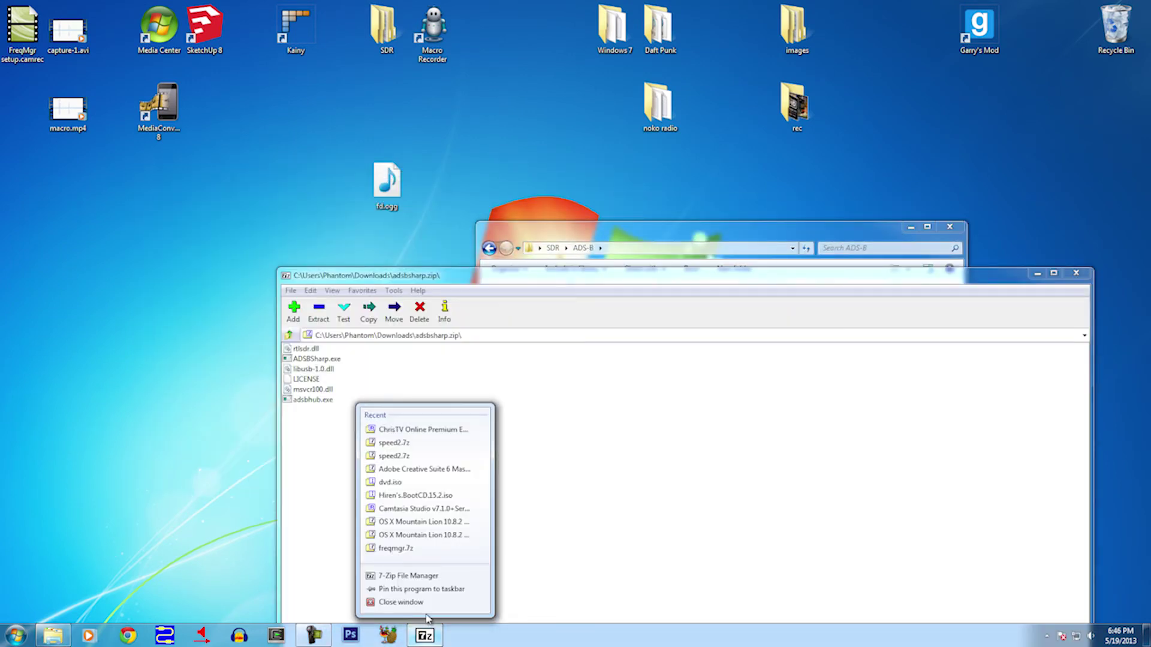
pyautogui.click(414, 602)
# Launch ADSBSharp.exe from the ADS-B# folder.
pyautogui.doubleClick(621, 304)
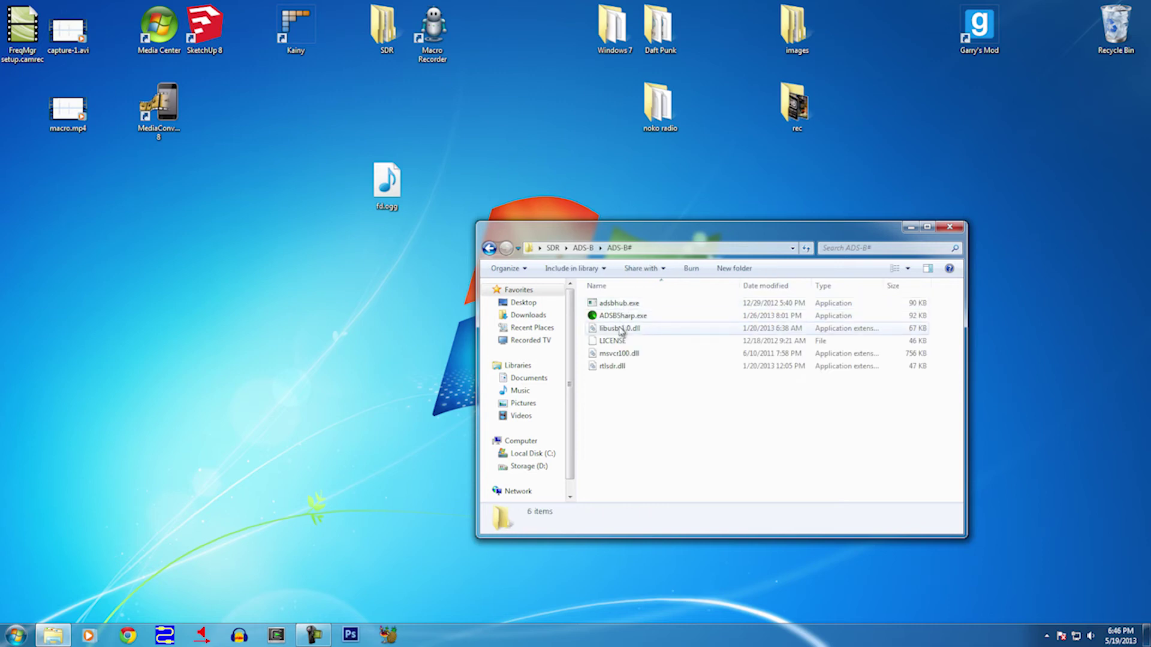
pyautogui.click(609, 317)
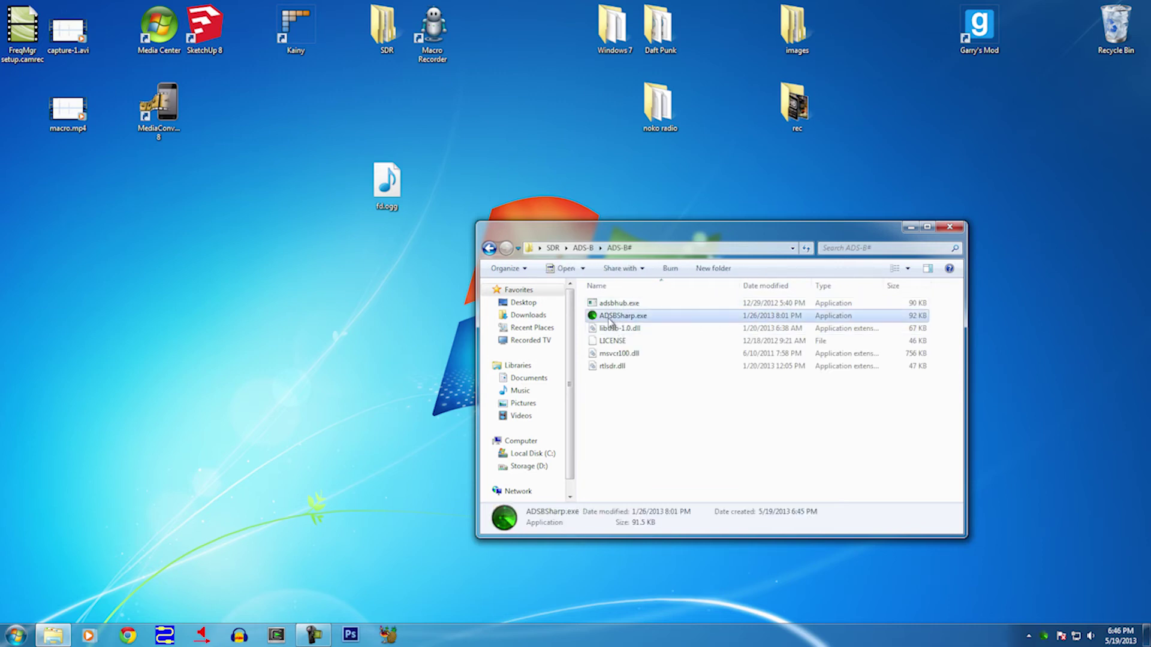
pyautogui.doubleClick(609, 322)
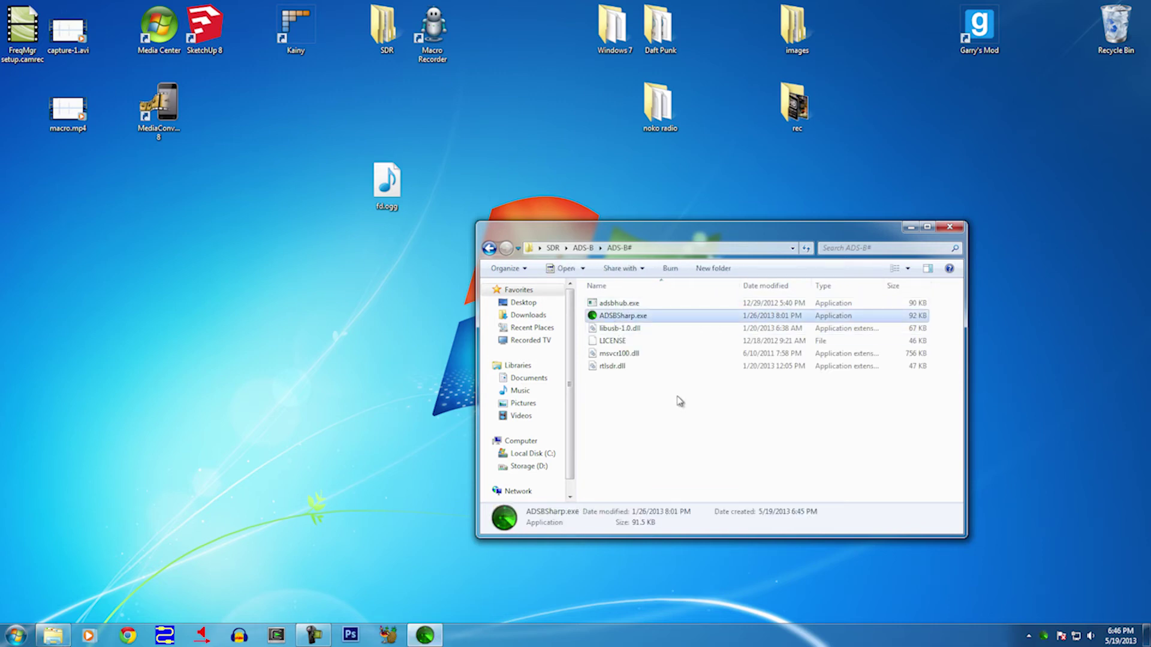
# Start ADSB# decoding with the ezcap USB 2.0 DVB-T/DAB/FM dongle and a frequency correction of 57 ppm.
pyautogui.moveTo(149, 88); pyautogui.dragTo(206, 194)
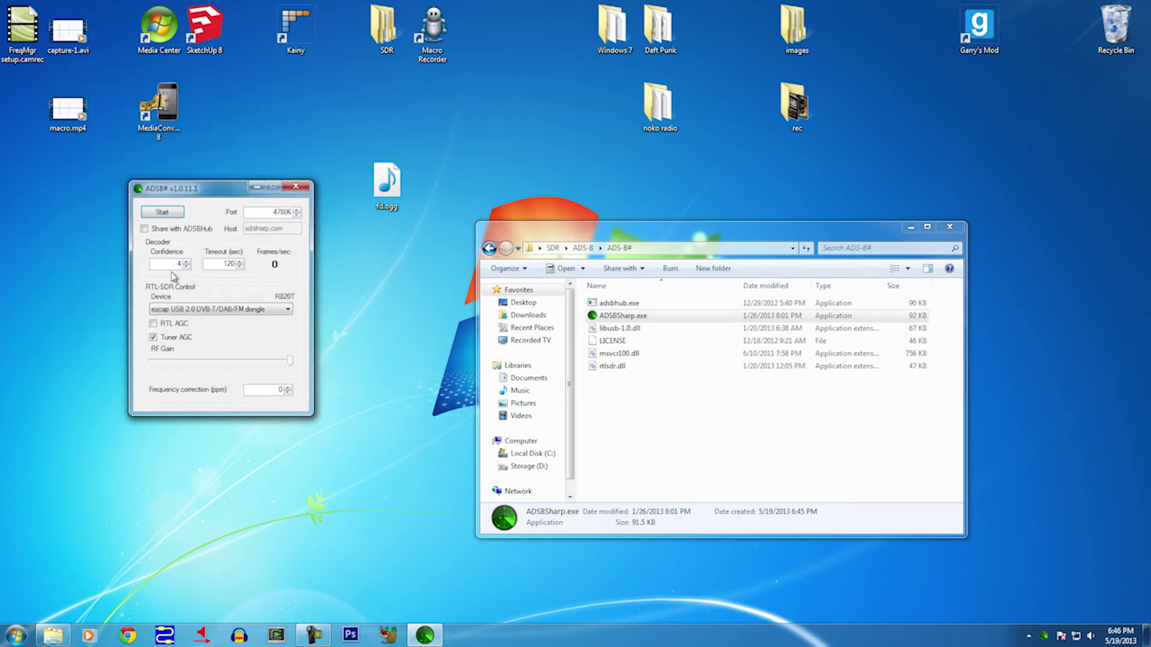
pyautogui.click(195, 309)
pyautogui.click(195, 316)
pyautogui.click(172, 215)
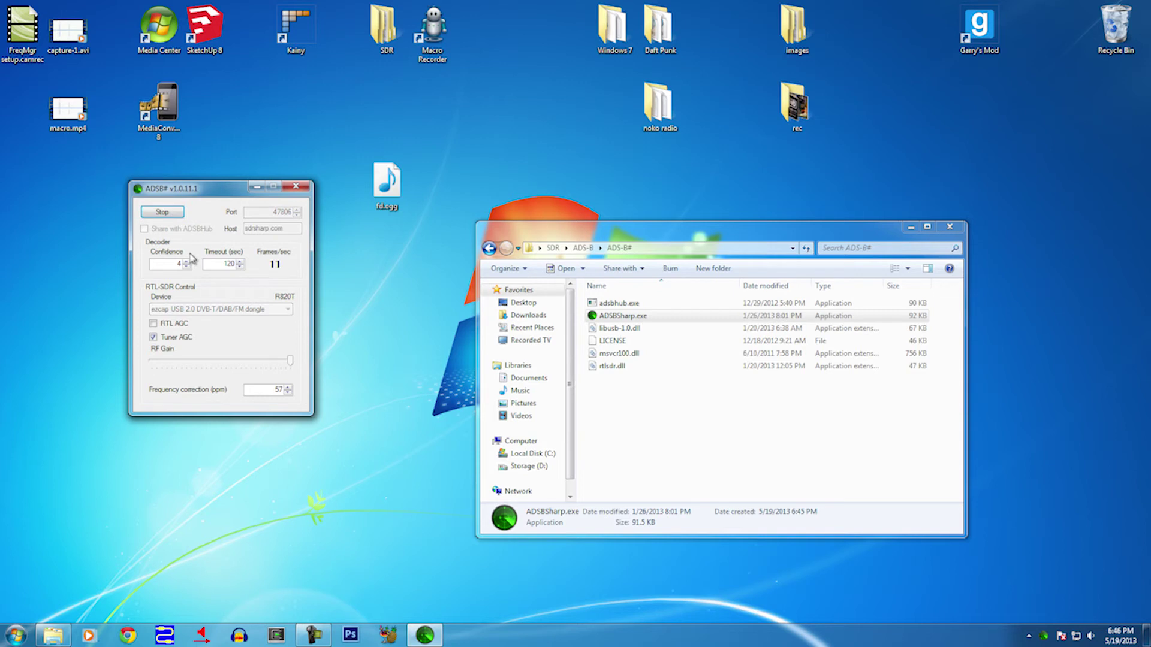
pyautogui.moveTo(184, 193); pyautogui.dragTo(98, 214)
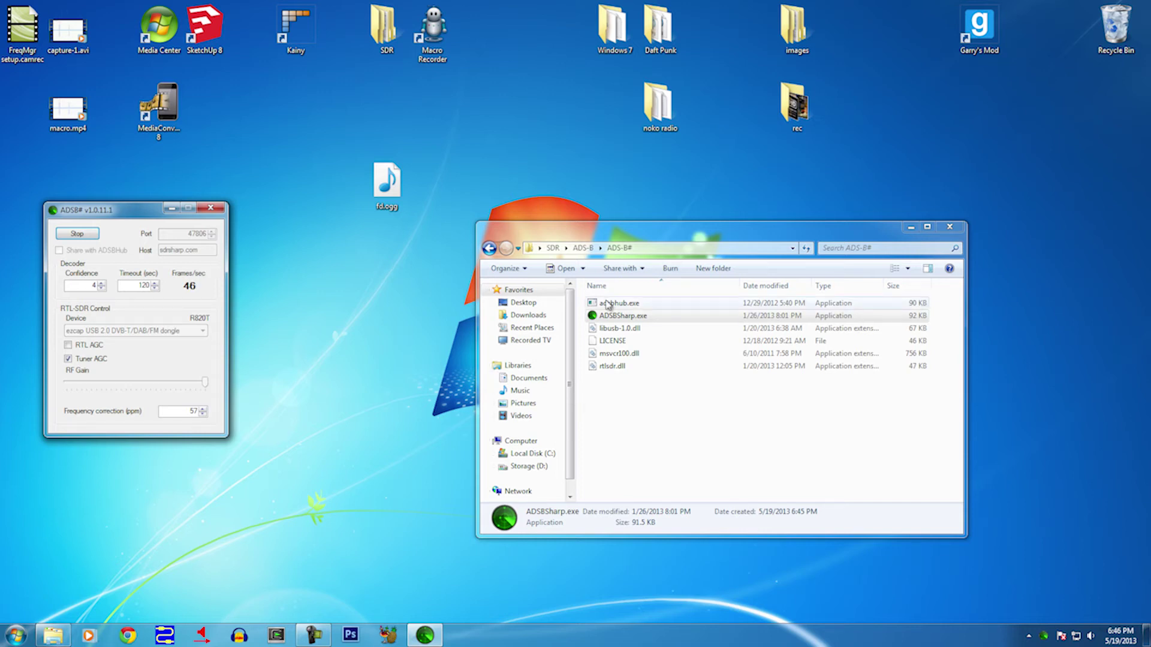
# Launch VirtualRadar.exe from the VirtualRadar folder and dismiss its database and flight route messages.
pyautogui.click(583, 248)
pyautogui.doubleClick(619, 316)
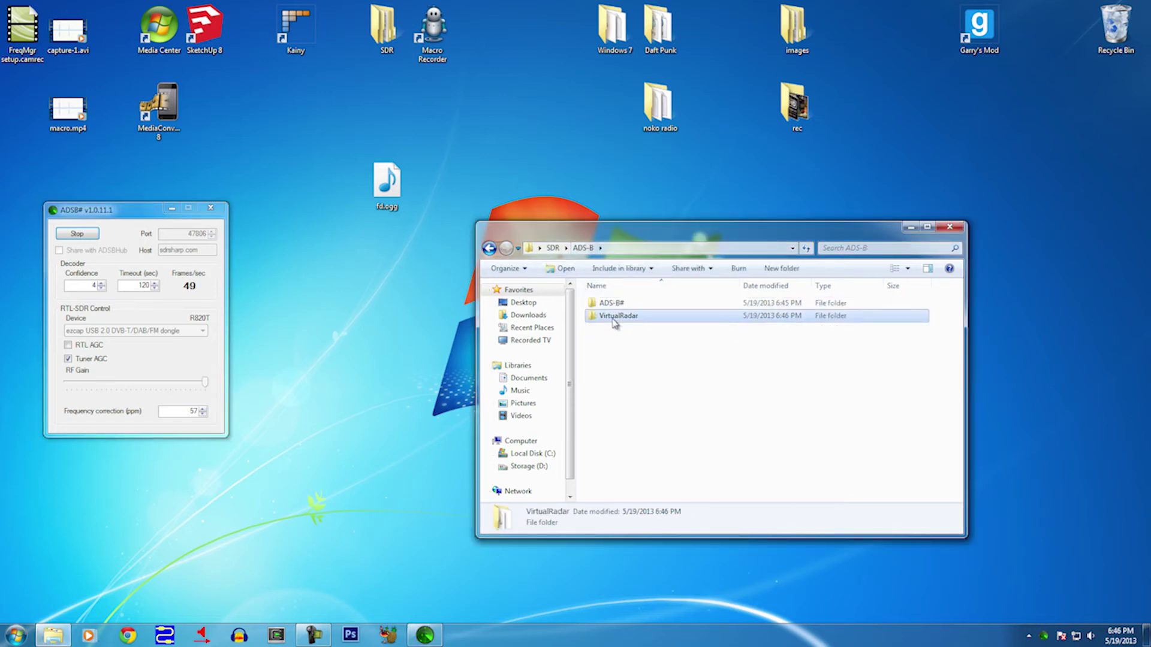
pyautogui.doubleClick(623, 415)
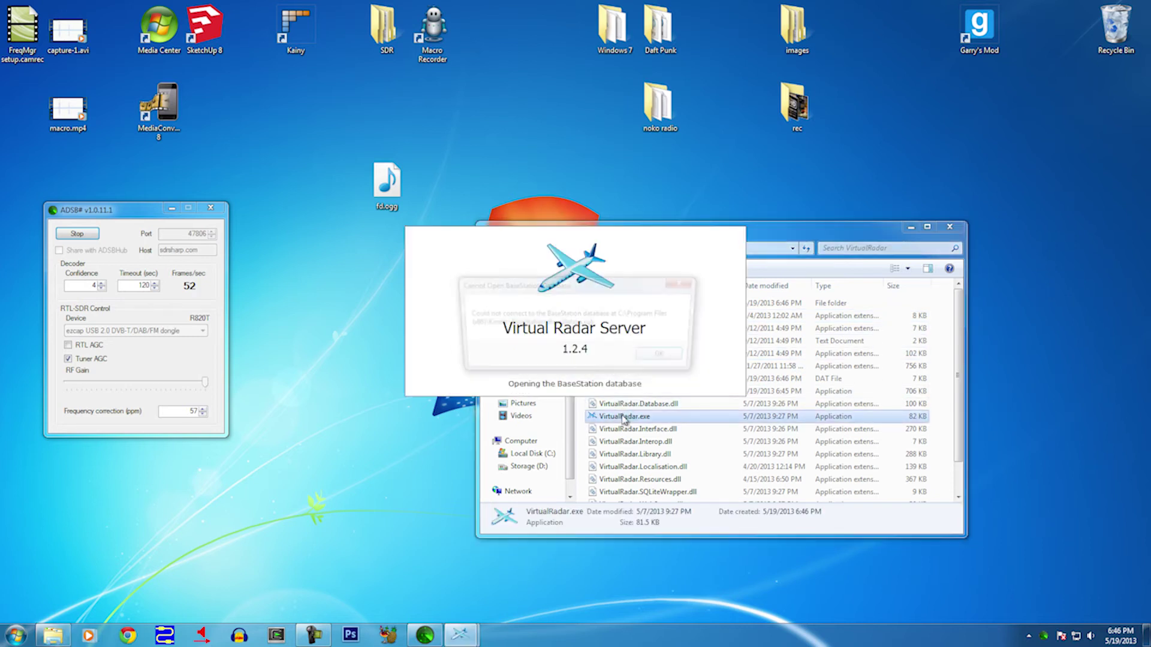
pyautogui.click(666, 358)
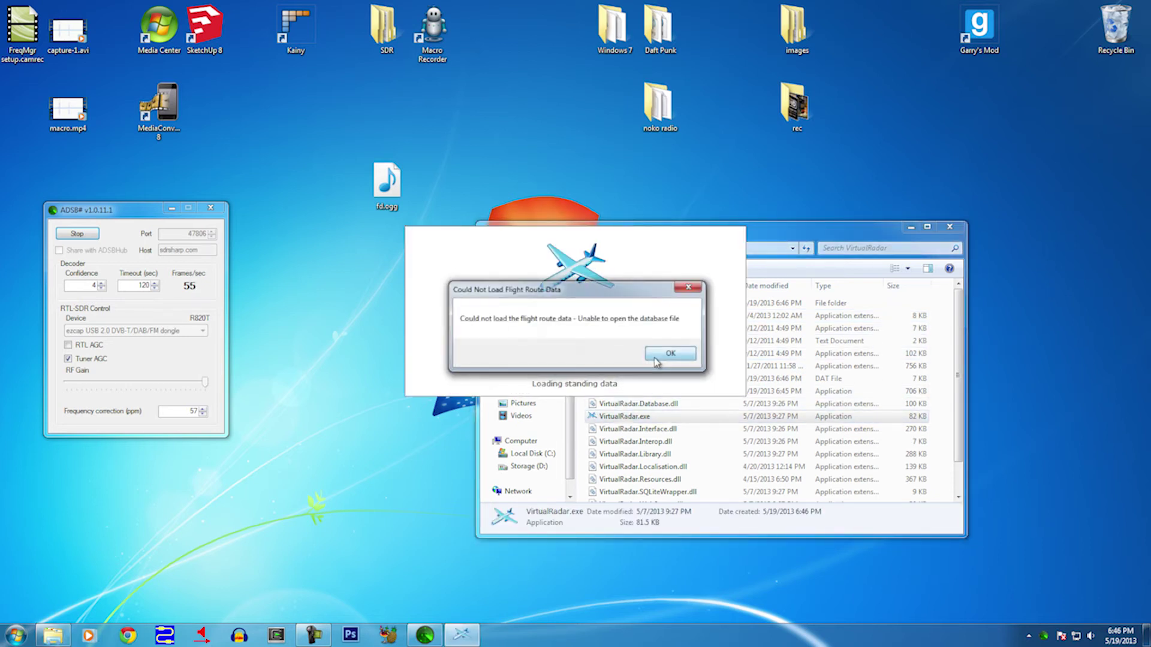
pyautogui.click(663, 357)
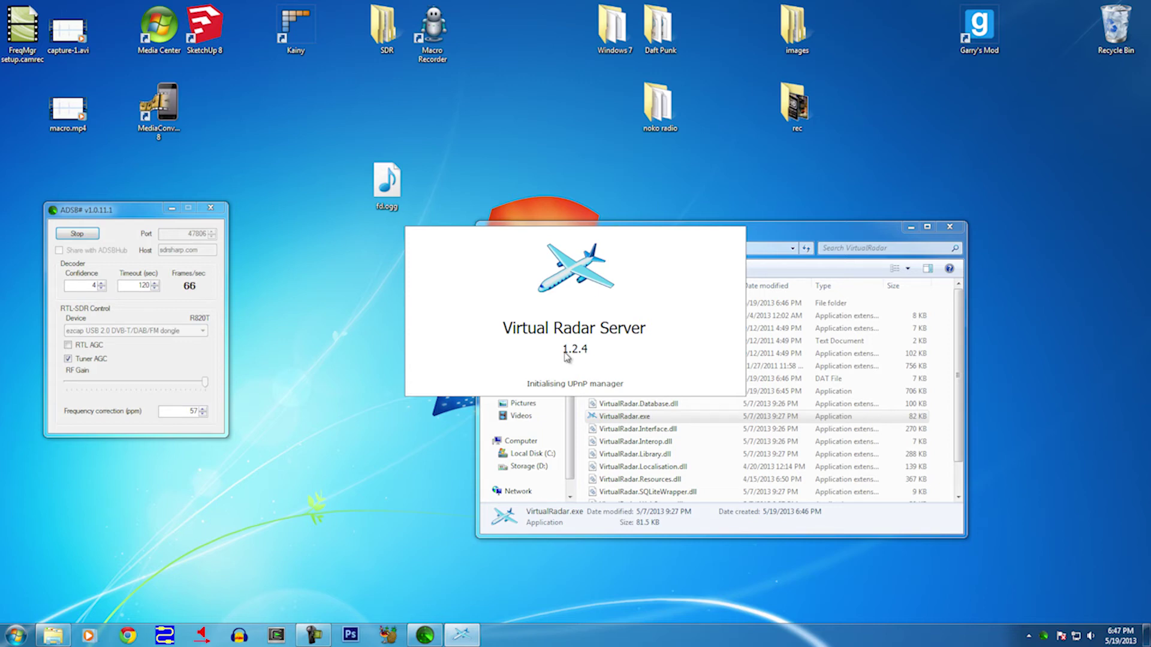
# Open the Virtual Radar Server options and set the data feed's source to AVR or Beast Raw Feed.
pyautogui.moveTo(334, 120); pyautogui.dragTo(601, 189)
pyautogui.click(417, 197)
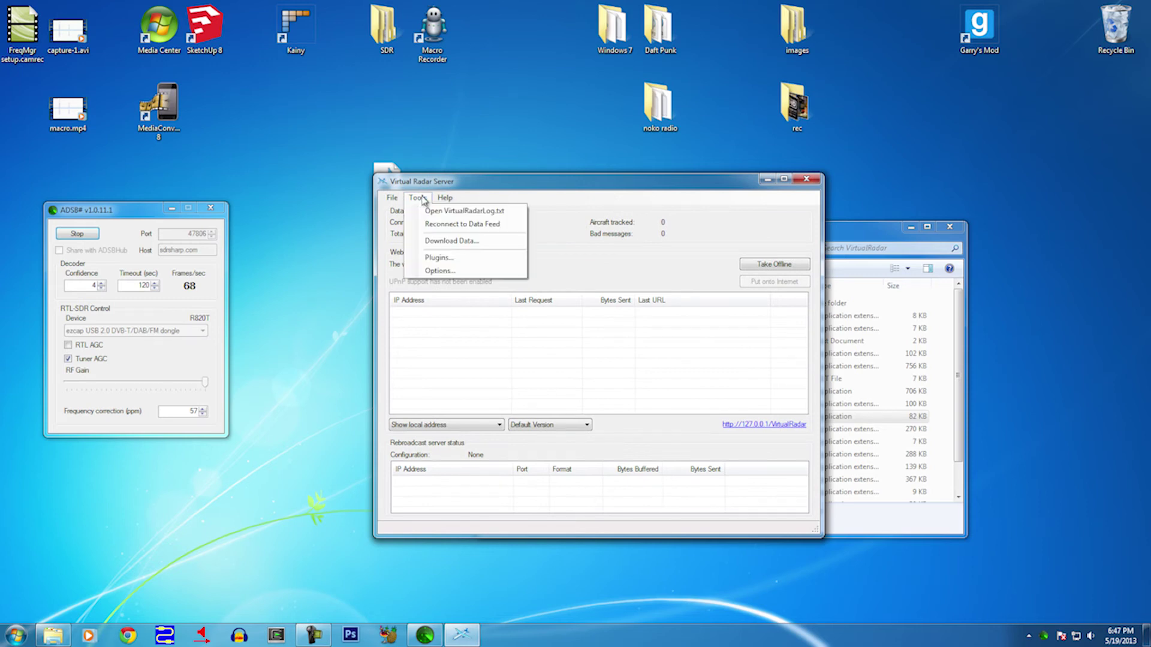
pyautogui.click(436, 271)
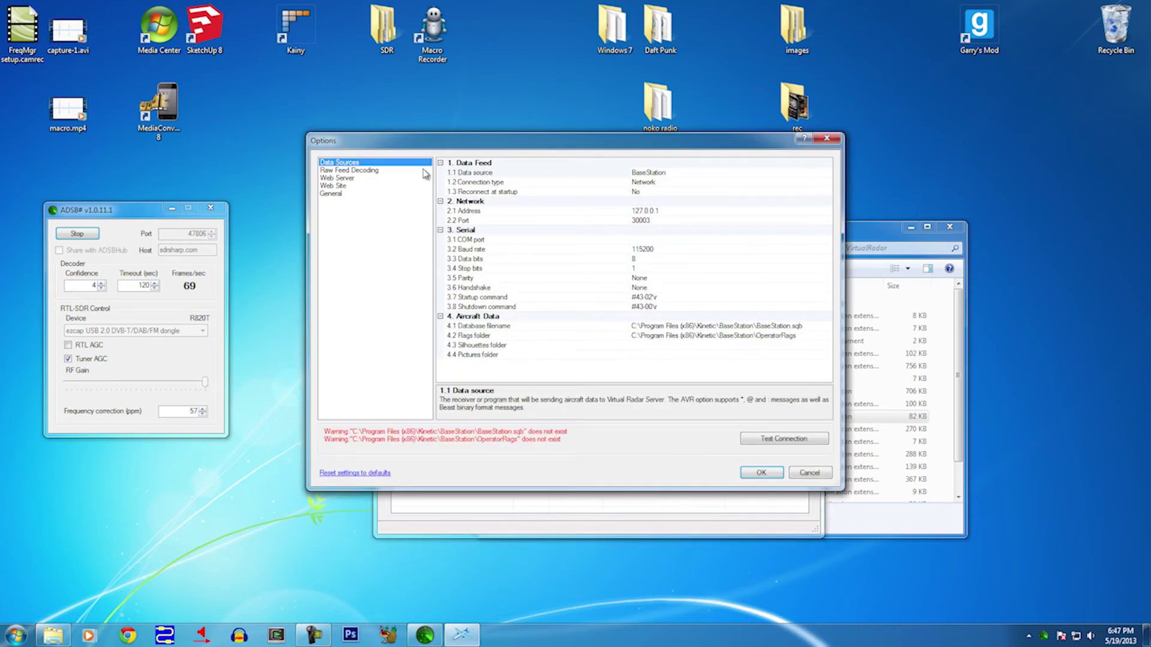
pyautogui.click(649, 213)
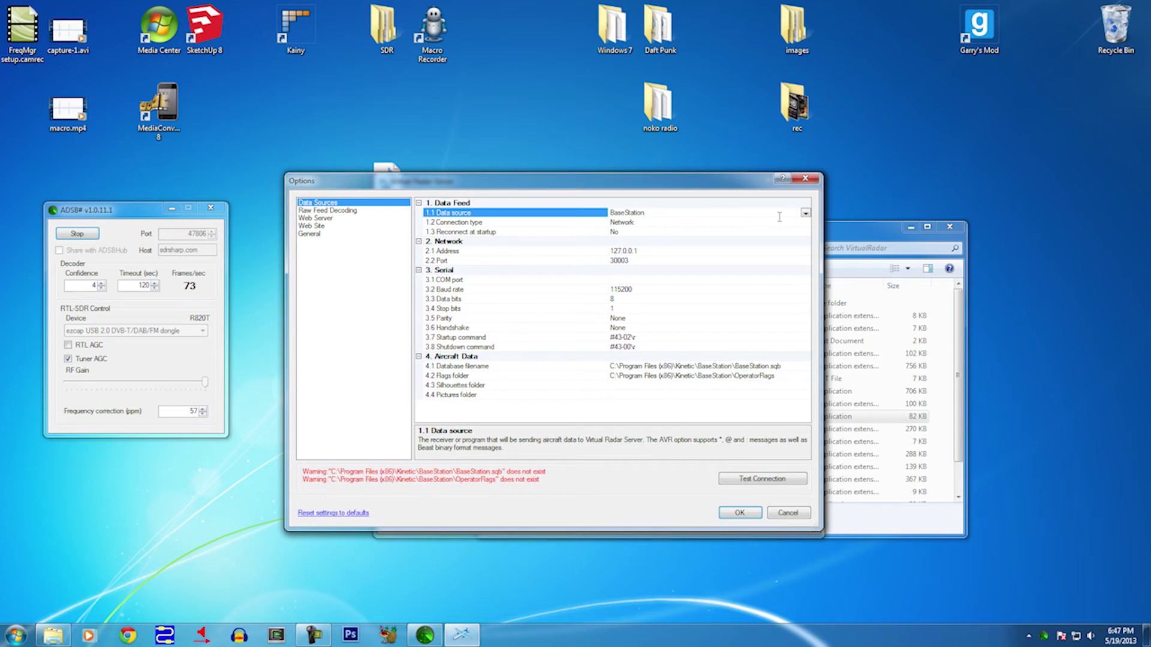
pyautogui.click(805, 214)
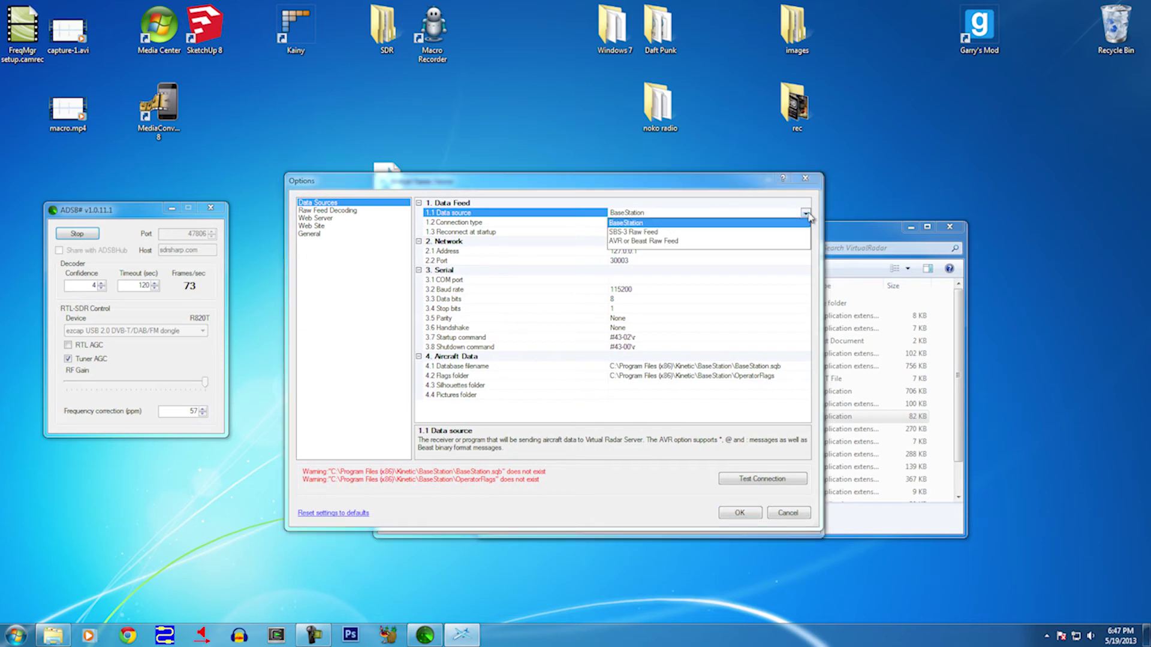
pyautogui.click(629, 241)
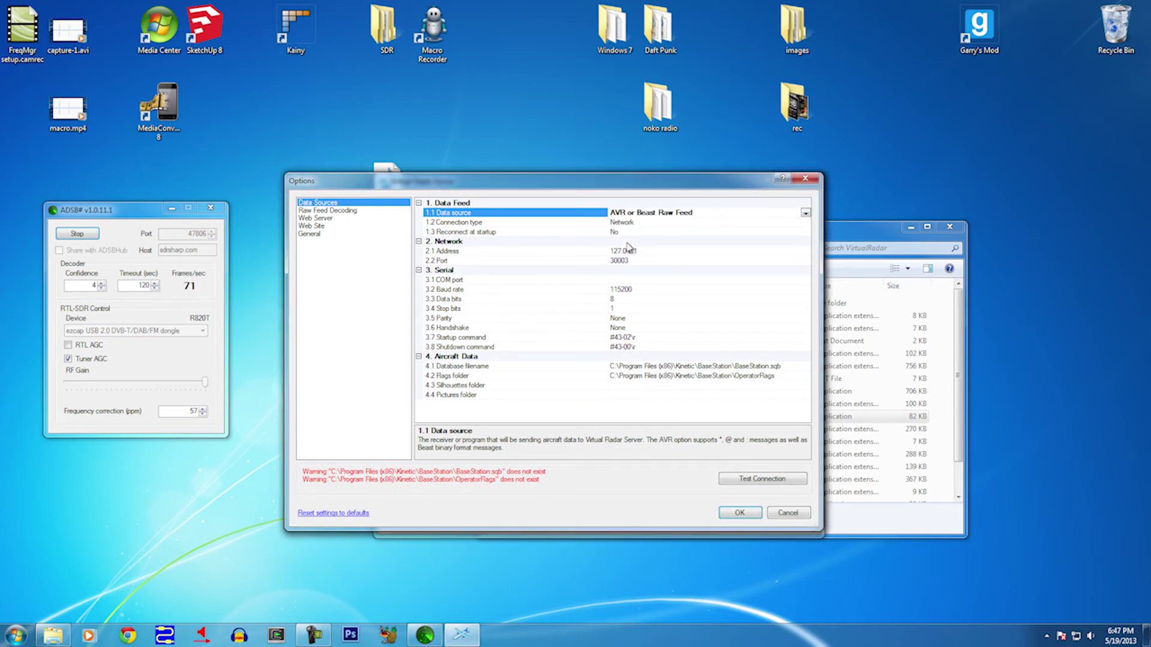
# Enable reconnecting to the data feed at startup.
pyautogui.click(643, 232)
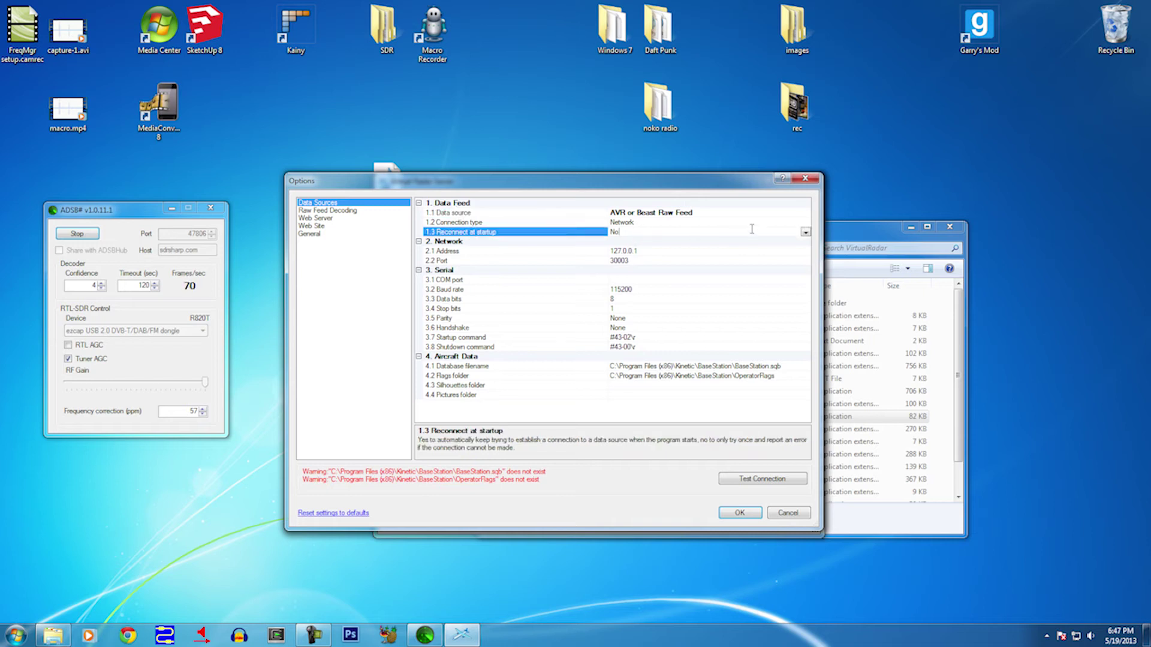
pyautogui.click(806, 232)
pyautogui.click(683, 242)
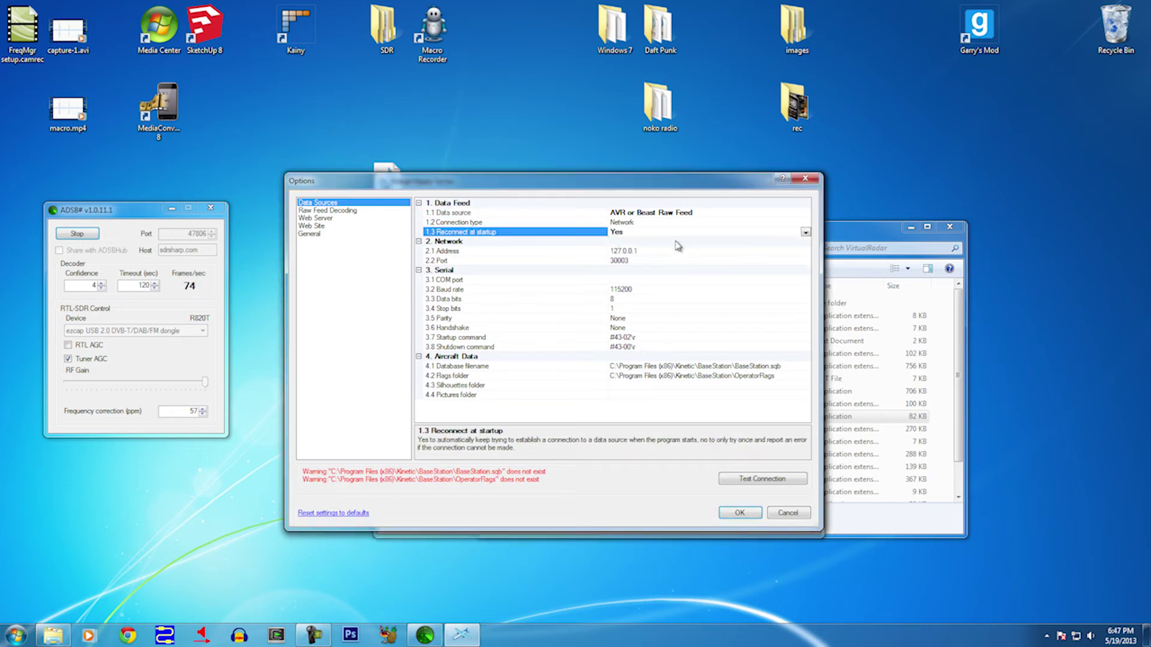
# Set the data feed's network port to 47806 and test the connection.
pyautogui.click(626, 260)
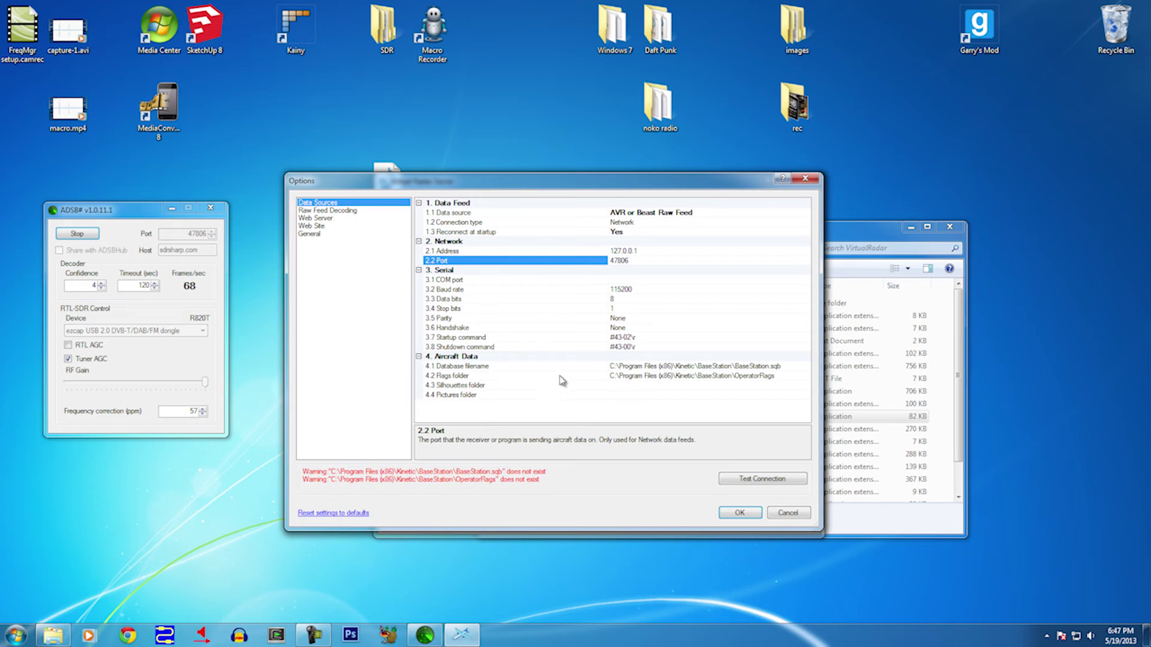
pyautogui.click(739, 479)
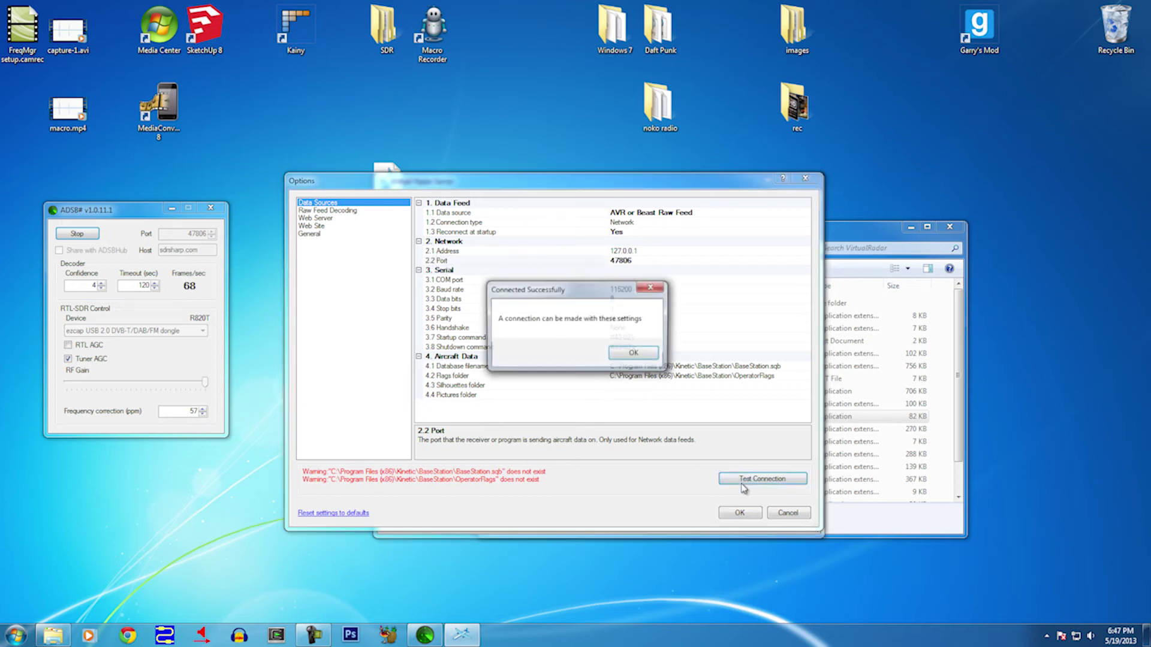
pyautogui.click(634, 353)
# Add a new receiver location named Base in the raw feed decoding settings.
pyautogui.click(339, 212)
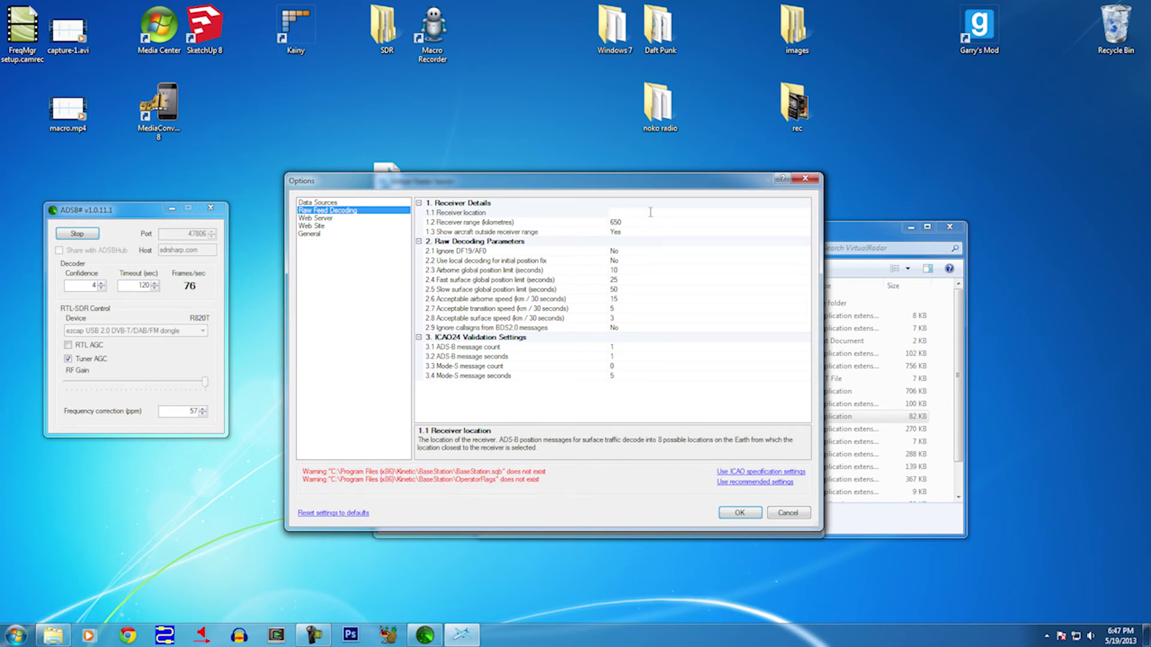
pyautogui.click(690, 213)
pyautogui.click(806, 214)
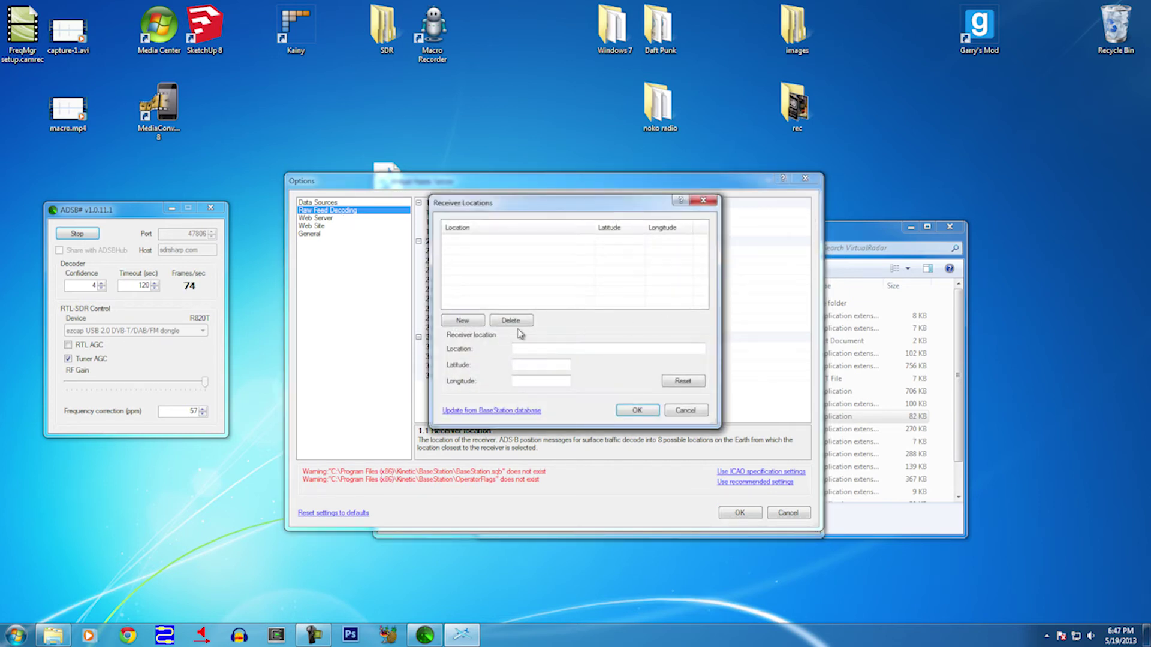
pyautogui.click(475, 327)
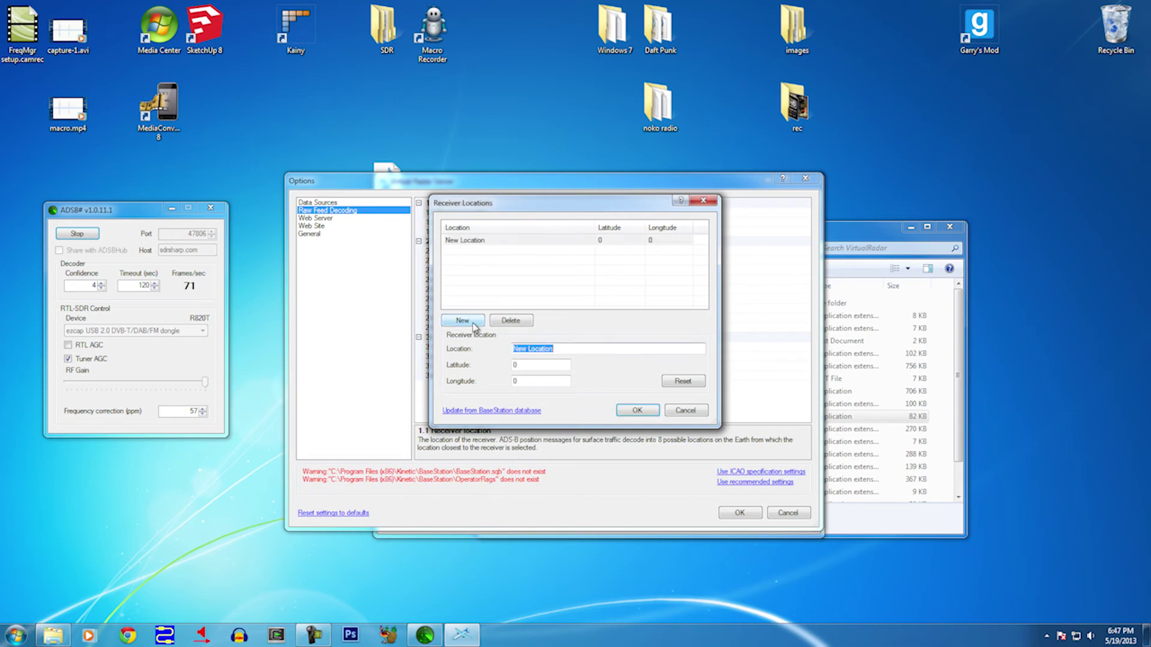
pyautogui.click(567, 348)
pyautogui.moveTo(567, 348); pyautogui.dragTo(489, 346)
pyautogui.write('Base')
pyautogui.click(542, 365)
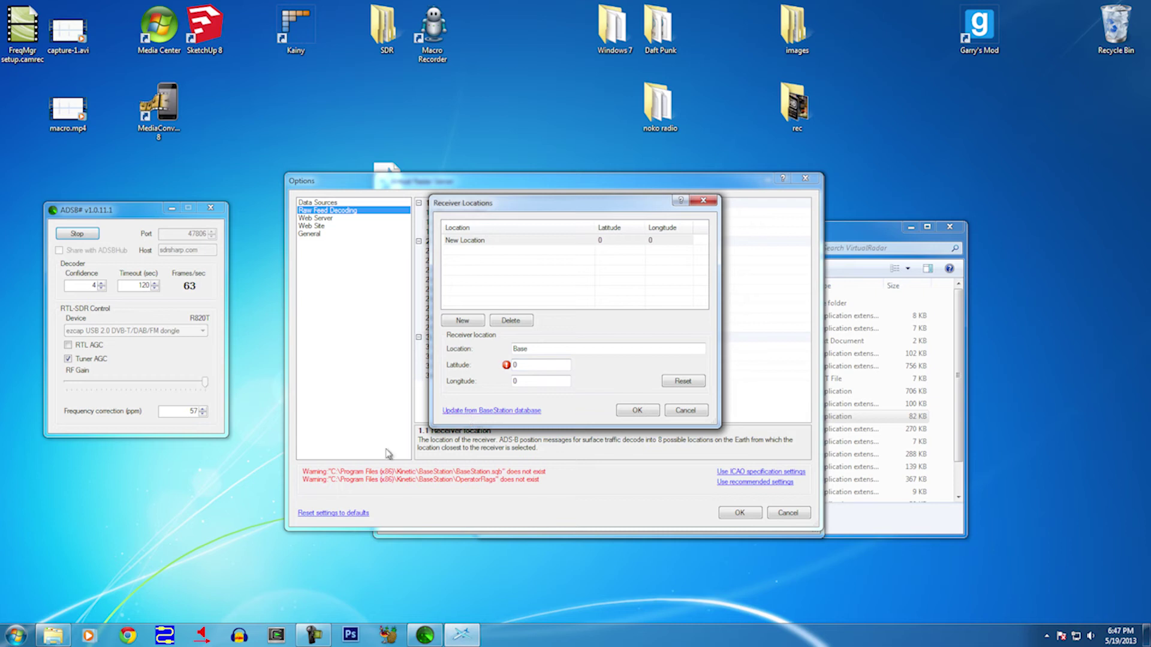
# Switch to Chrome, search Google for "my gps coordinates" and open the Find My GPS Coordinates Location page.
pyautogui.click(128, 636)
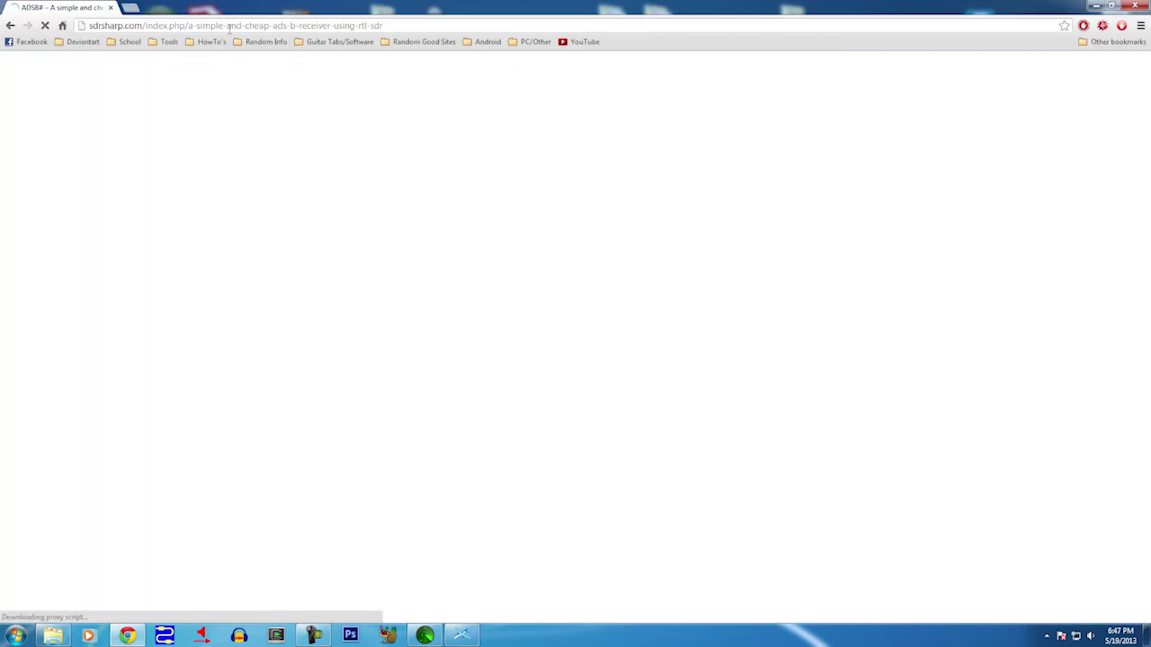
pyautogui.click(229, 27)
pyautogui.write('gps coordinates')
pyautogui.press('Return')
pyautogui.click(90, 89)
pyautogui.write('my')
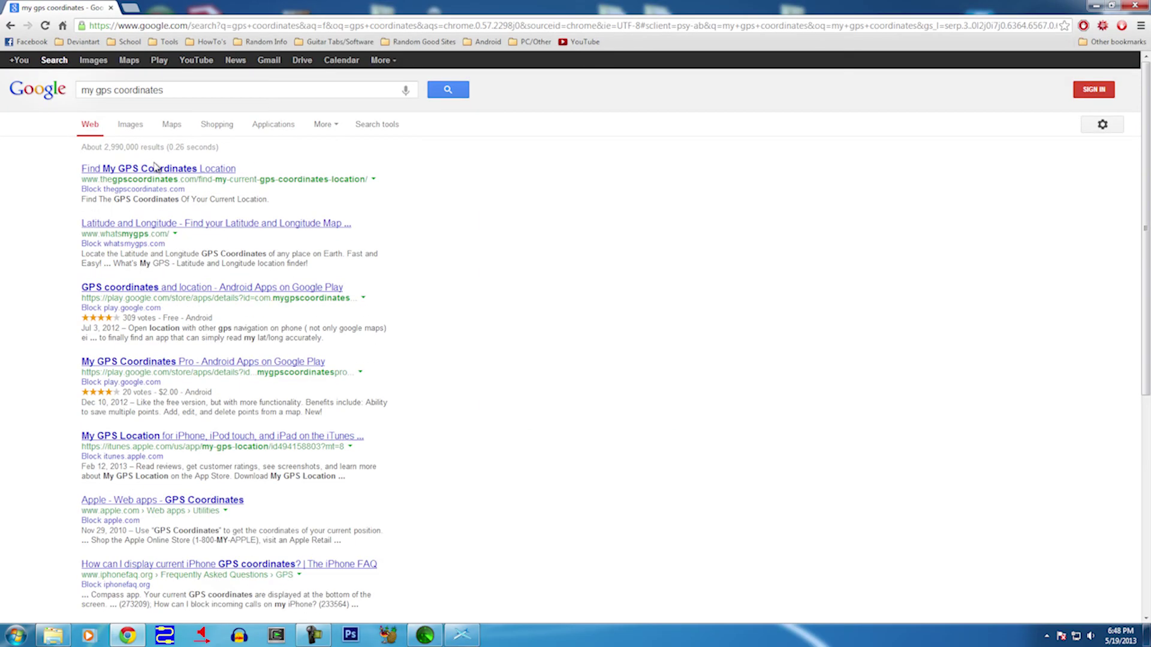
pyautogui.click(154, 163)
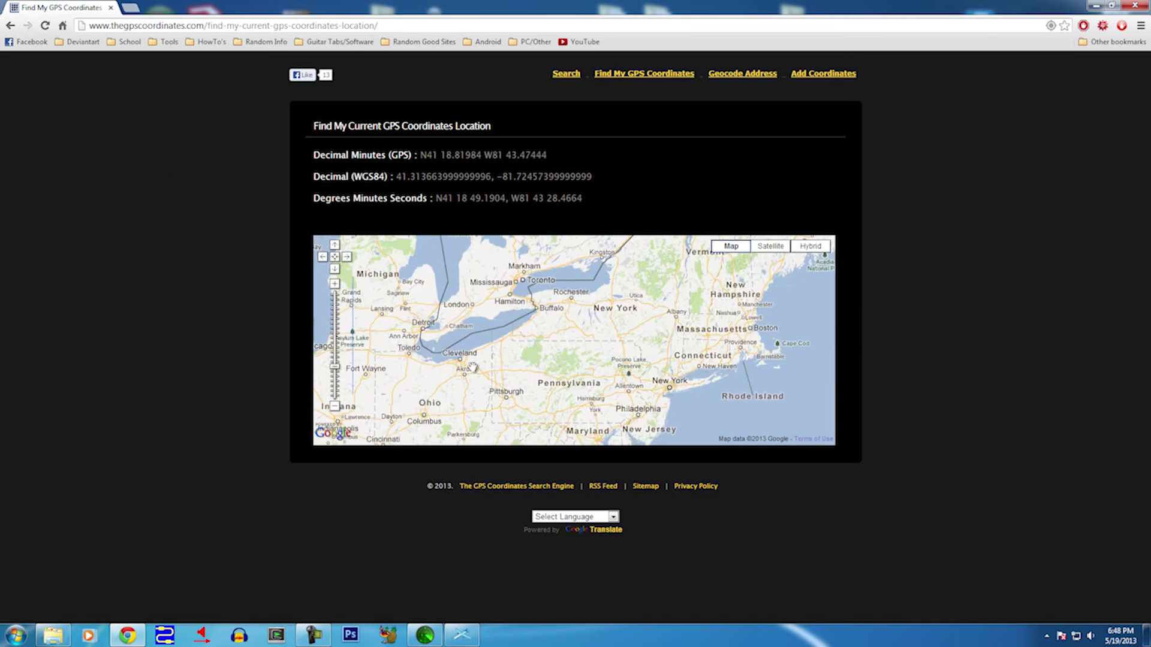
# Open maps.google.com in a new browser tab.
pyautogui.hotkey('ctrl', 't')
pyautogui.write('maps.google.com')
pyautogui.press('Return')
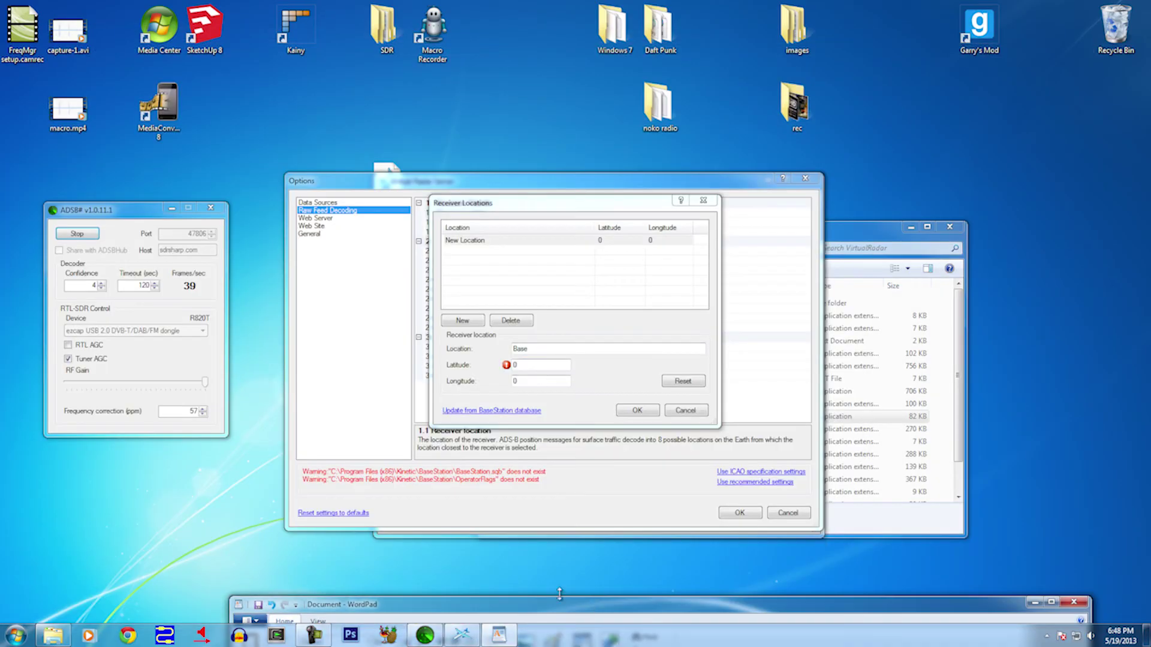
# Set the Base receiver location to latitude 41.313 and longitude -81.724, and accept it as the receiver location.
pyautogui.moveTo(559, 602); pyautogui.dragTo(1148, 300)
pyautogui.moveTo(575, 202); pyautogui.dragTo(392, 205)
pyautogui.click(358, 366)
pyautogui.write('41 18')
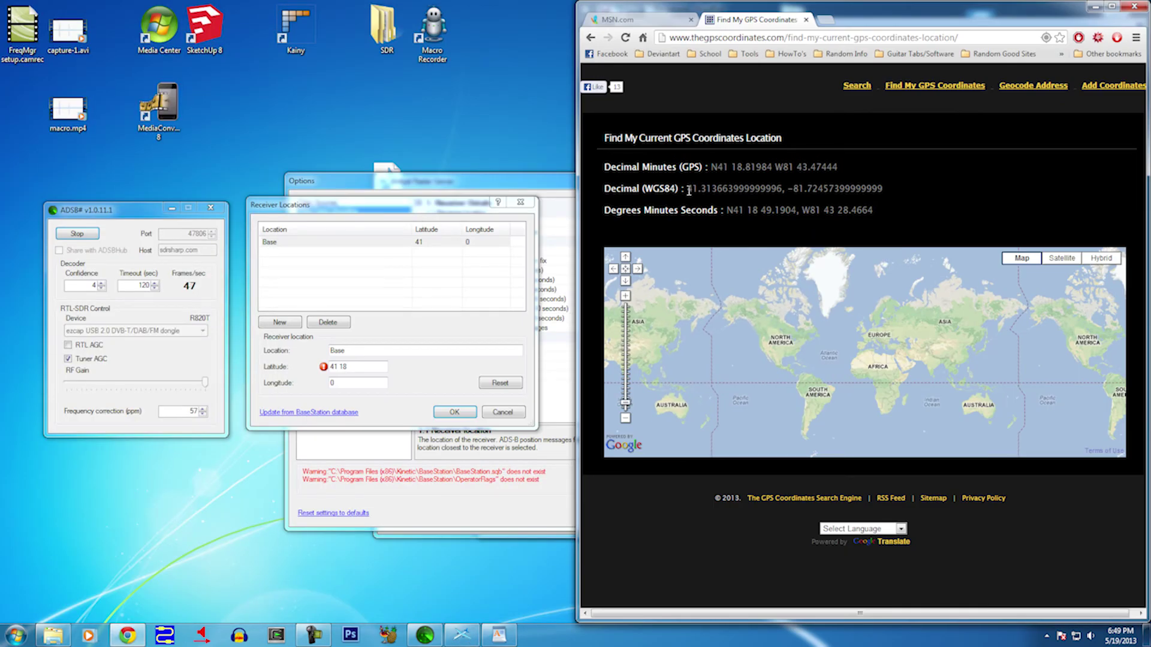
pyautogui.click(324, 367)
pyautogui.write('41.313')
pyautogui.click(357, 383)
pyautogui.write('-81.724')
pyautogui.click(454, 413)
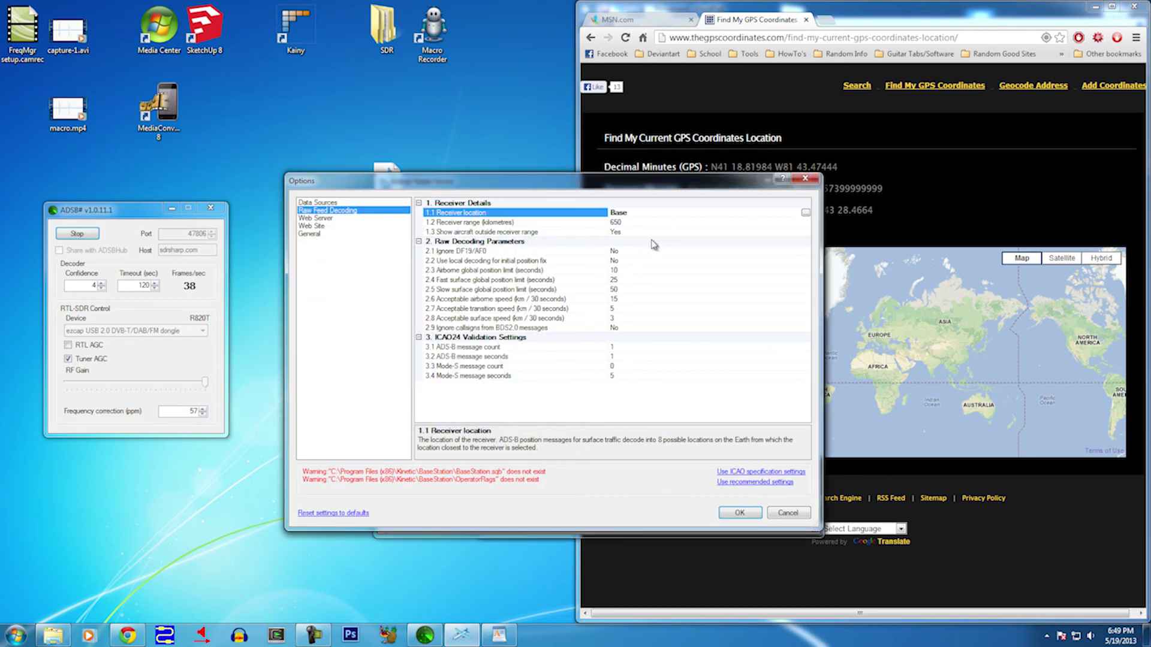
pyautogui.click(621, 222)
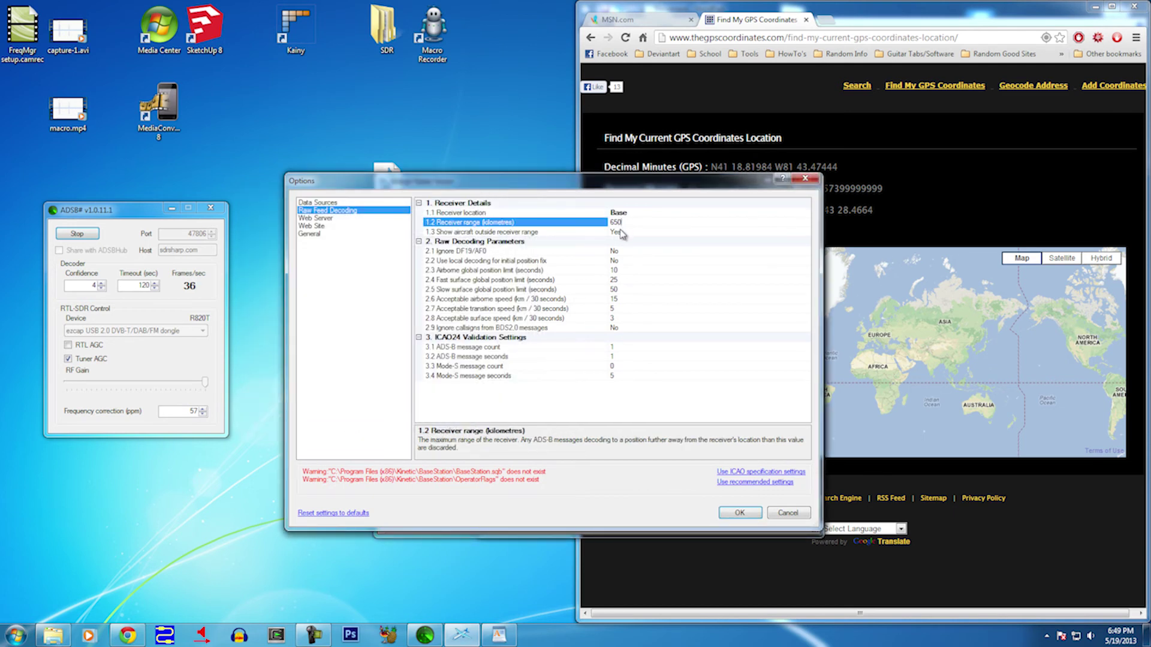
pyautogui.click(622, 233)
pyautogui.click(618, 250)
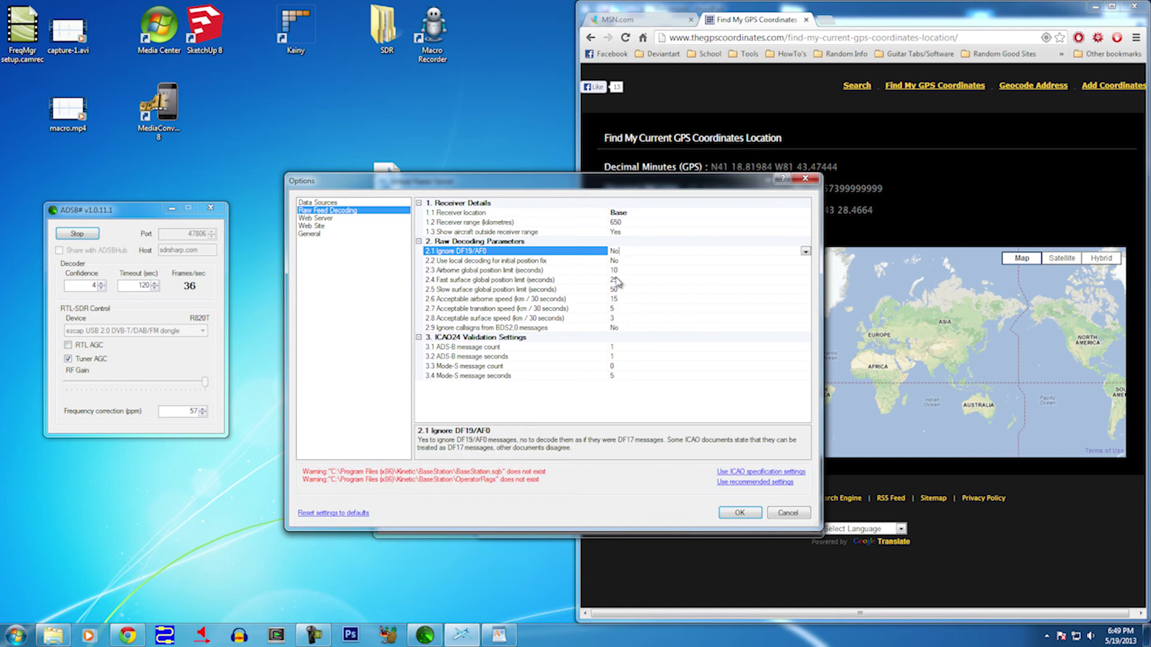
pyautogui.click(614, 358)
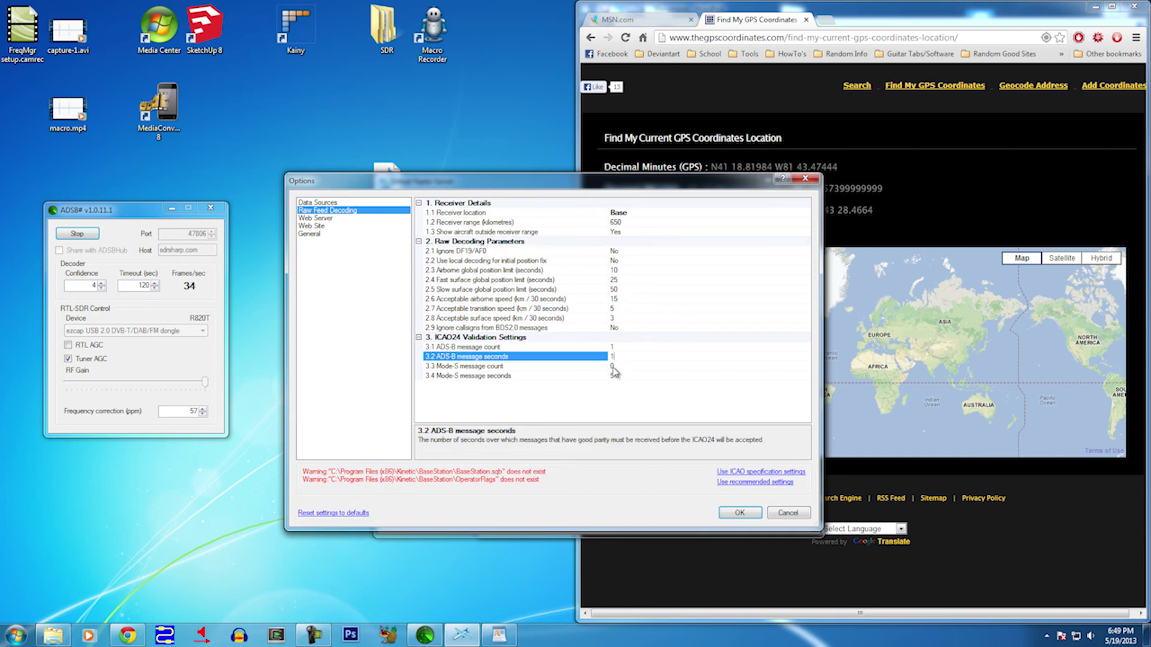
# In the web server settings, allow Internet users to listen to audio and run reports.
pyautogui.click(315, 218)
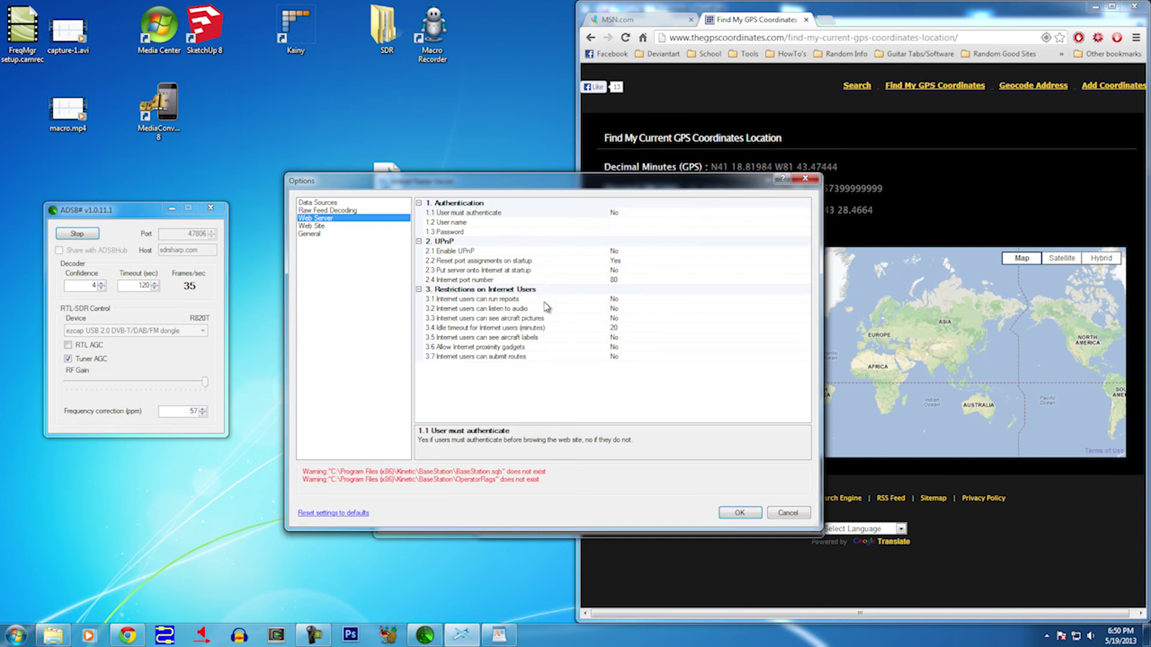
pyautogui.click(616, 309)
pyautogui.click(805, 309)
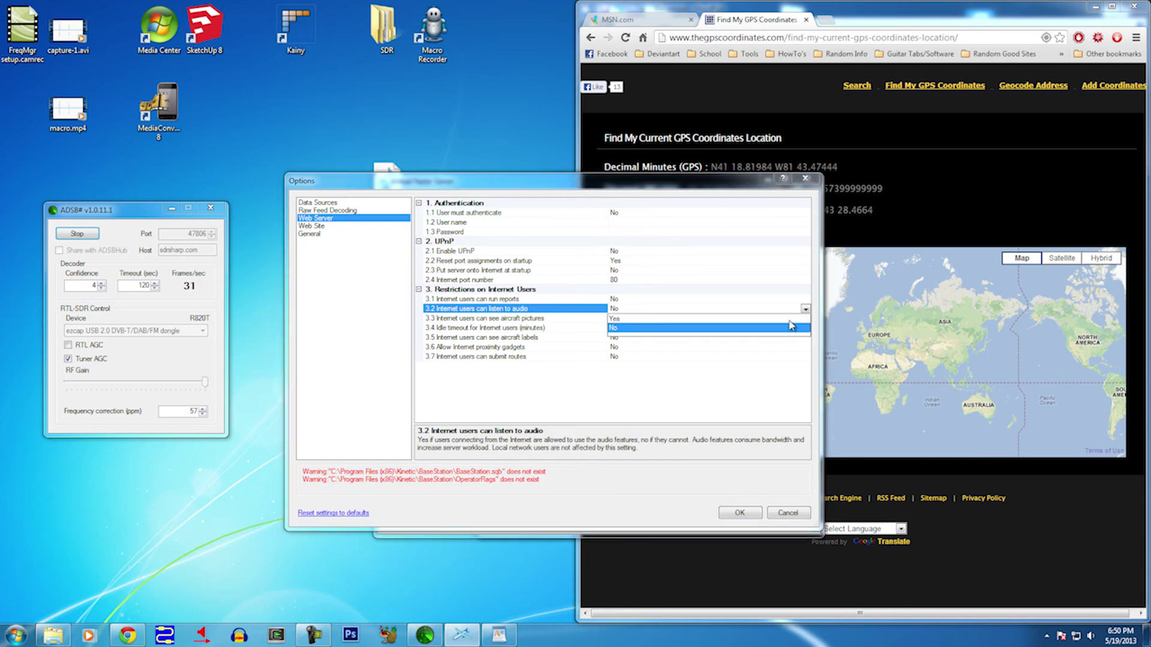
pyautogui.click(791, 319)
pyautogui.click(780, 298)
pyautogui.click(805, 298)
pyautogui.click(779, 308)
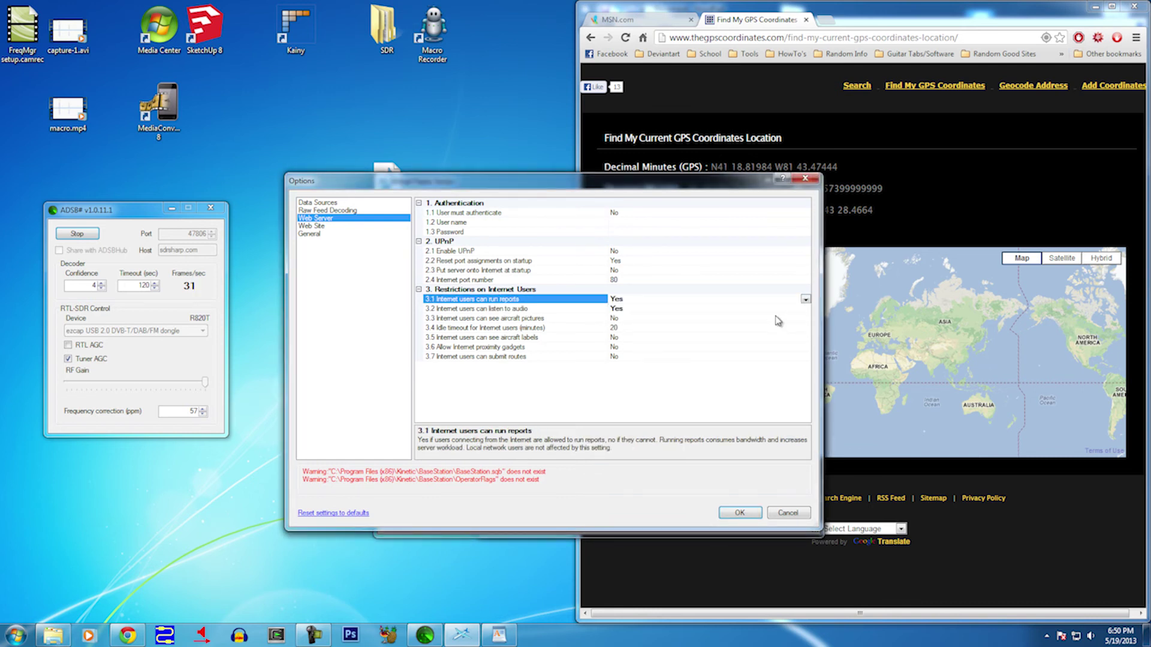
# Allow Internet users to see aircraft pictures and aircraft labels.
pyautogui.click(778, 319)
pyautogui.click(802, 328)
pyautogui.click(802, 328)
pyautogui.click(800, 338)
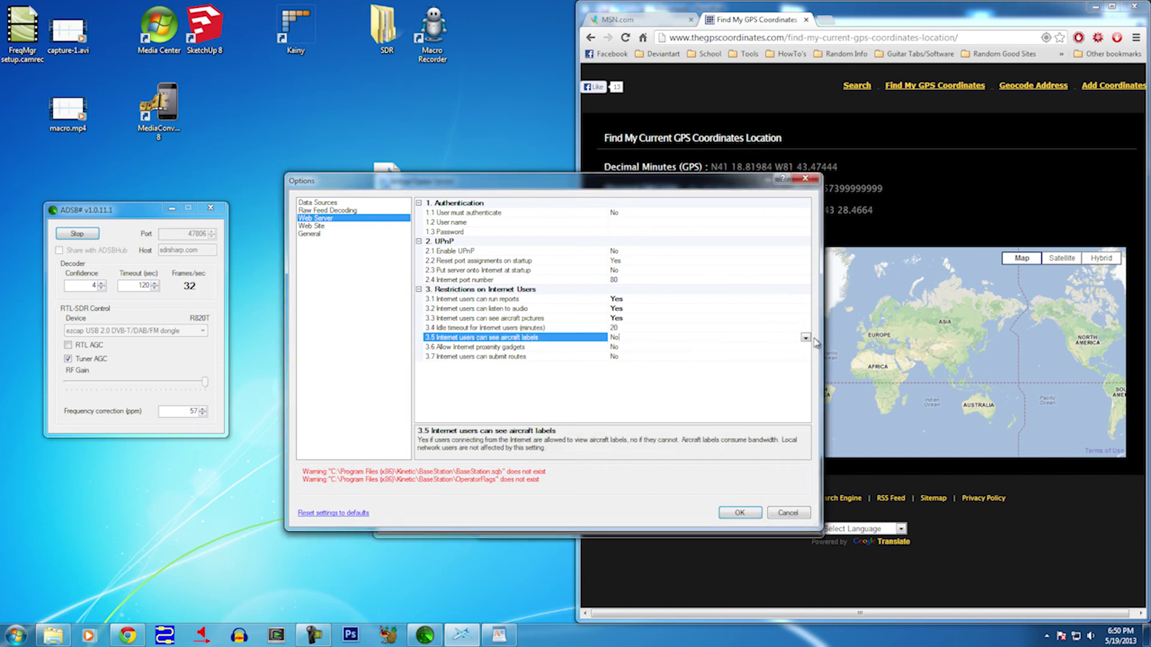
pyautogui.click(805, 337)
pyautogui.click(802, 349)
pyautogui.click(802, 348)
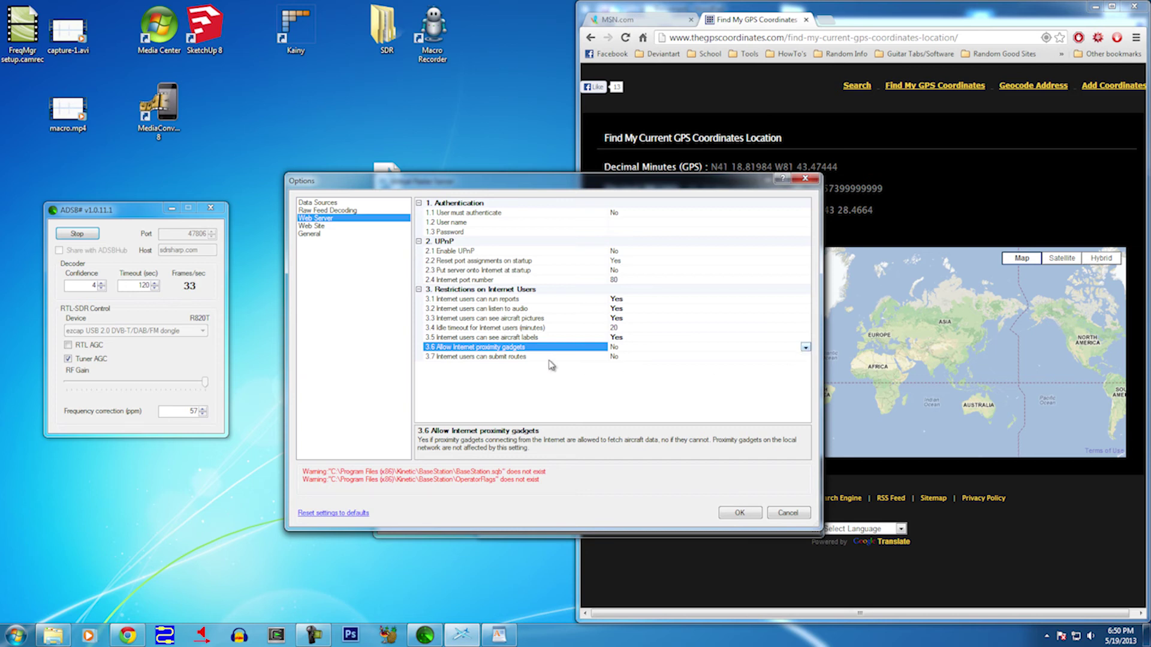
pyautogui.click(477, 358)
# In the web site settings, set the map's initial latitude to 41.313 and initial longitude to -81.724.
pyautogui.click(324, 226)
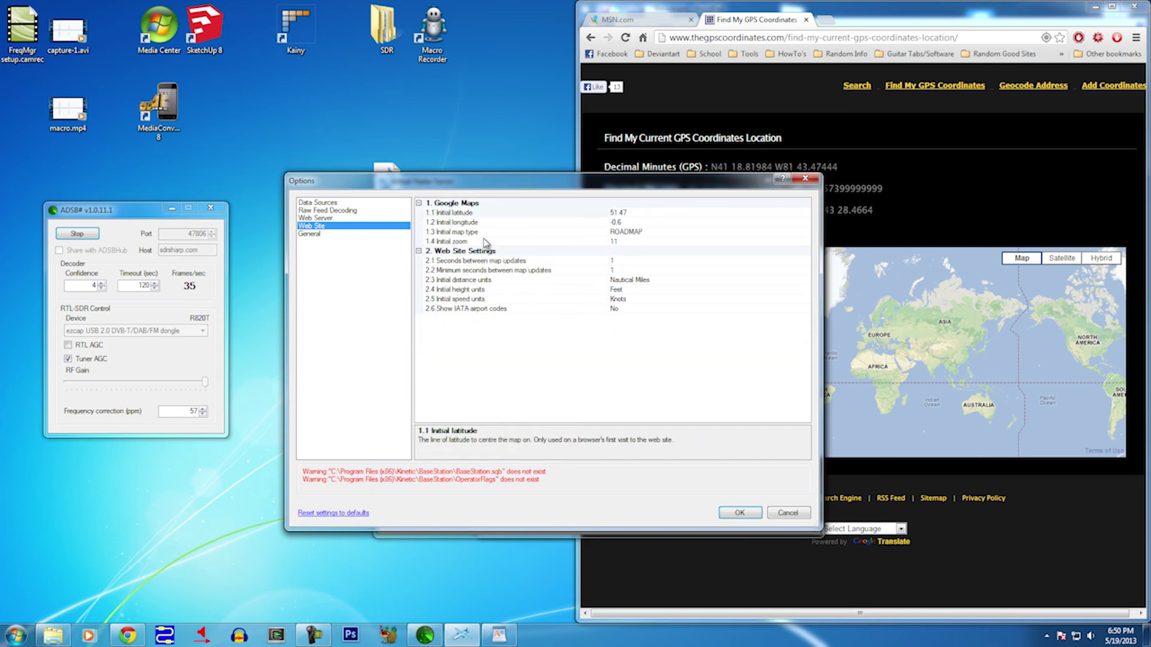
pyautogui.click(628, 222)
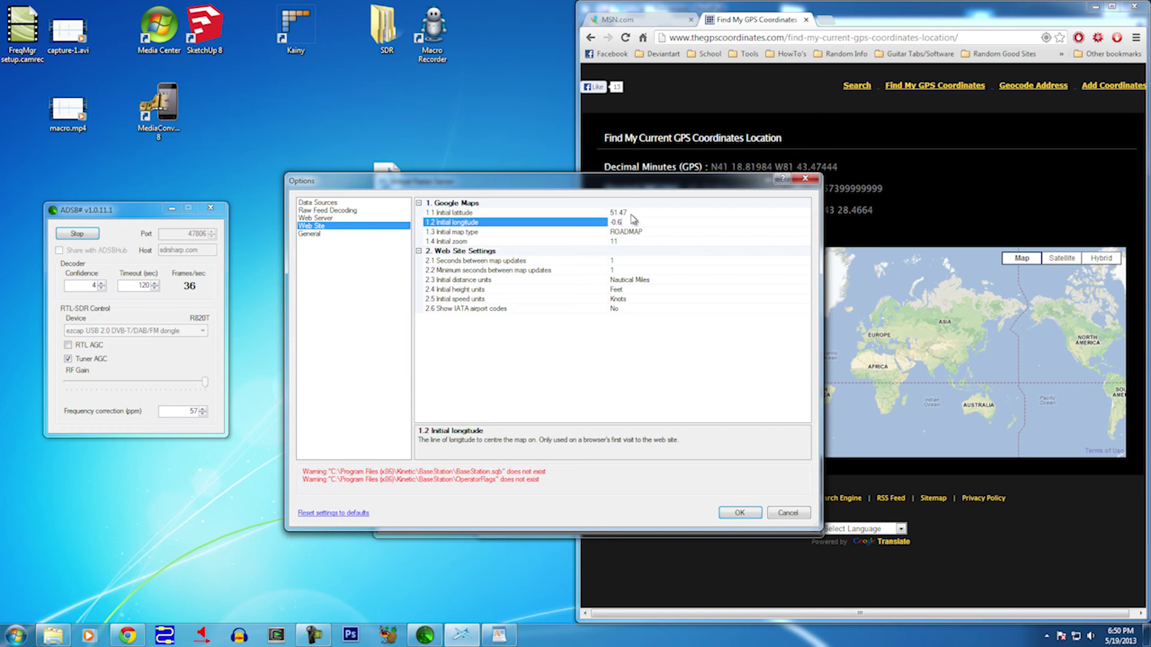
pyautogui.click(632, 213)
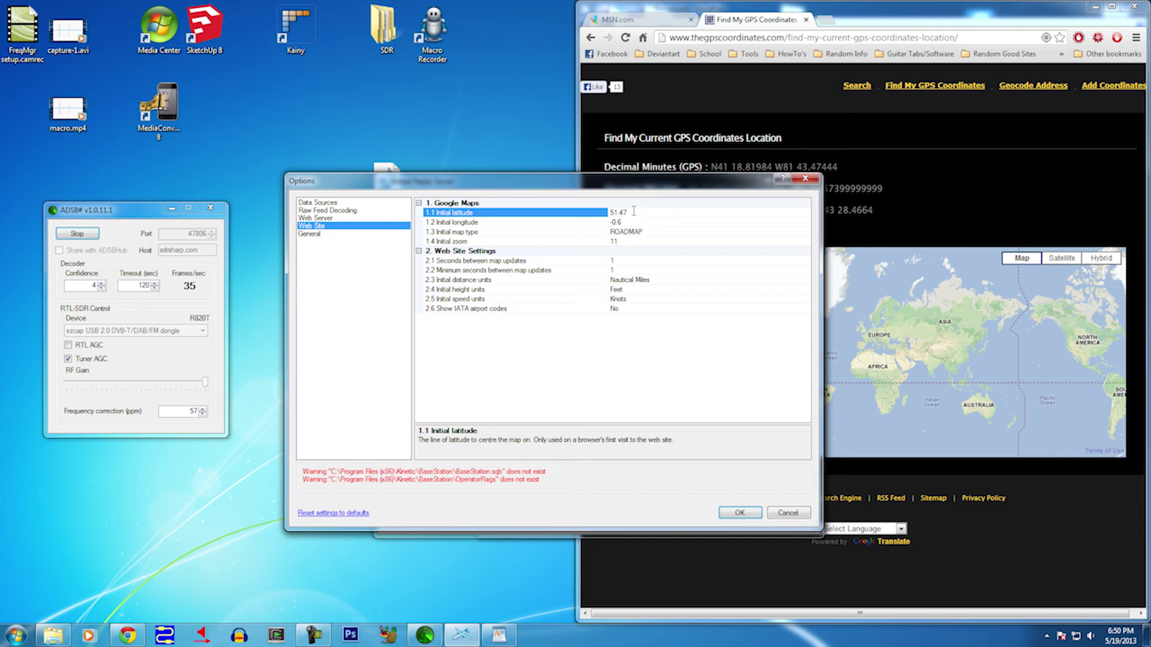
pyautogui.click(639, 221)
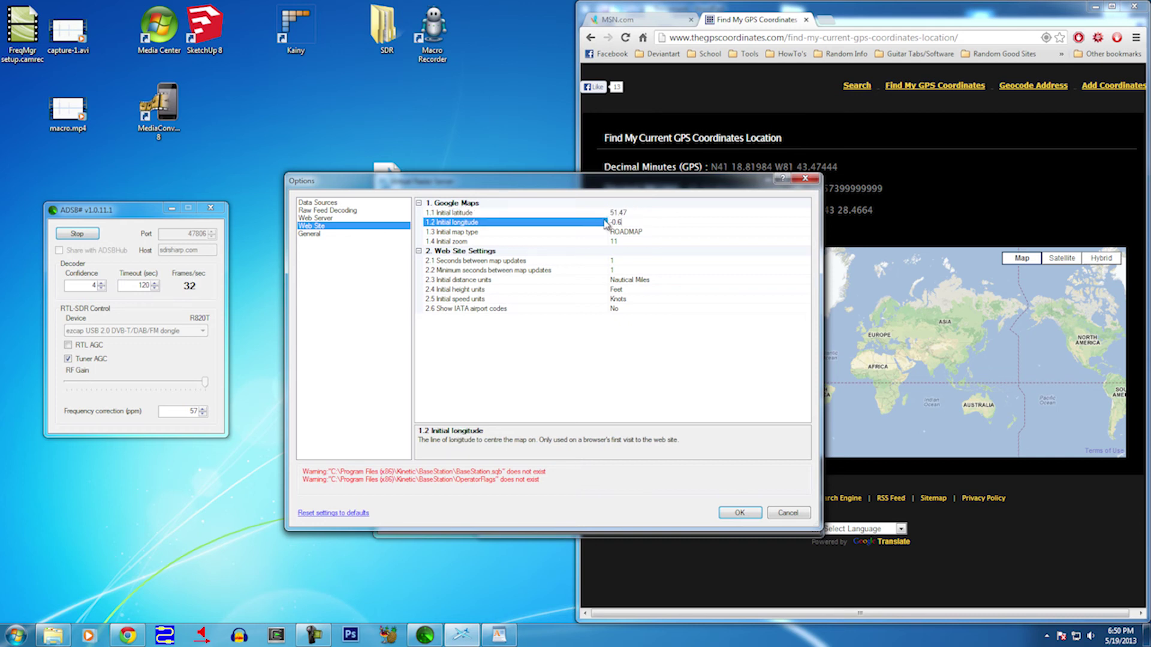
pyautogui.write('-81.724')
pyautogui.click(673, 162)
pyautogui.moveTo(689, 192); pyautogui.dragTo(715, 193)
pyautogui.hotkey('alt', 'Tab')
pyautogui.click(623, 213)
pyautogui.write('41.313')
# Set the map's initial zoom to 9 and the initial speed units to Miles per Hour.
pyautogui.click(639, 240)
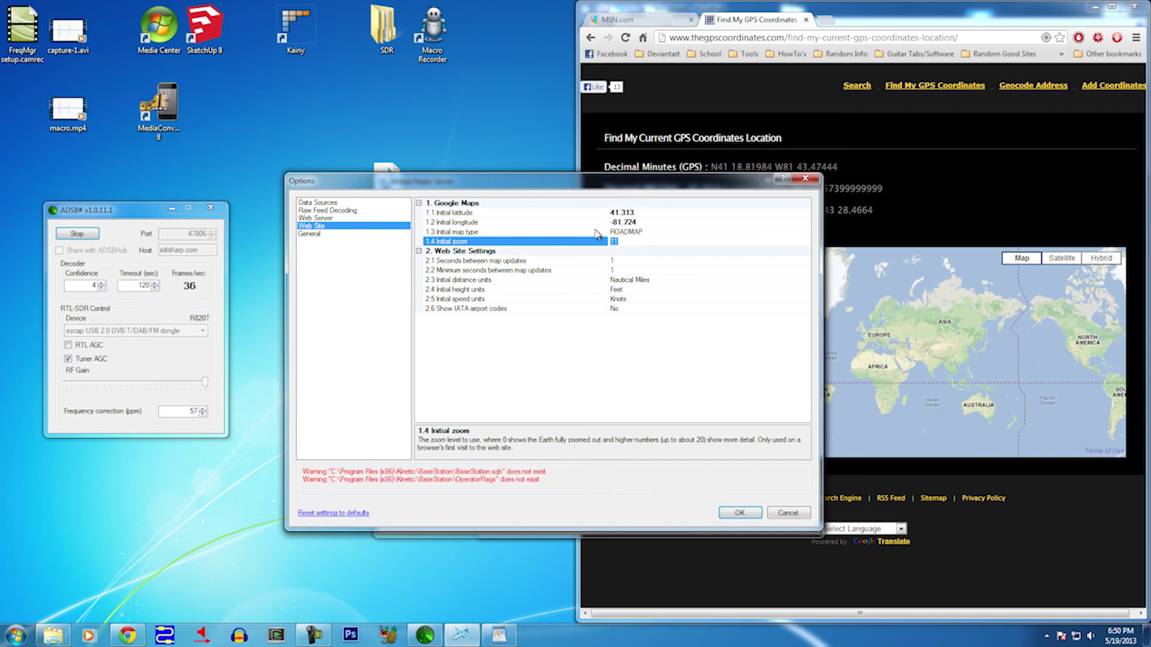
pyautogui.click(627, 261)
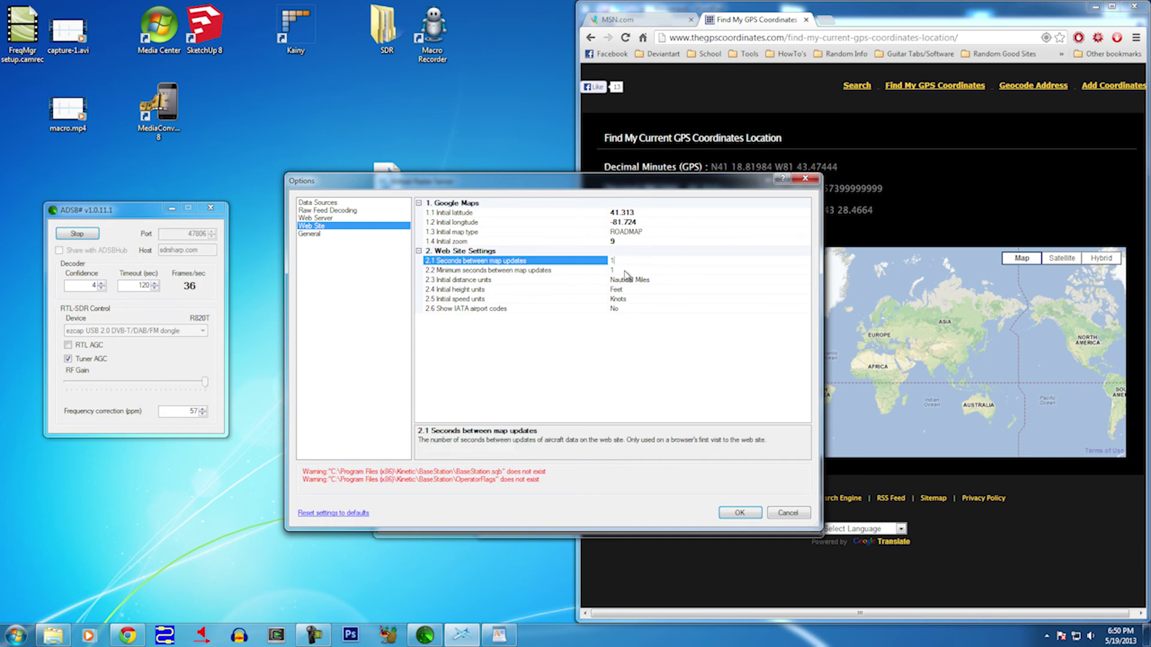
pyautogui.click(627, 300)
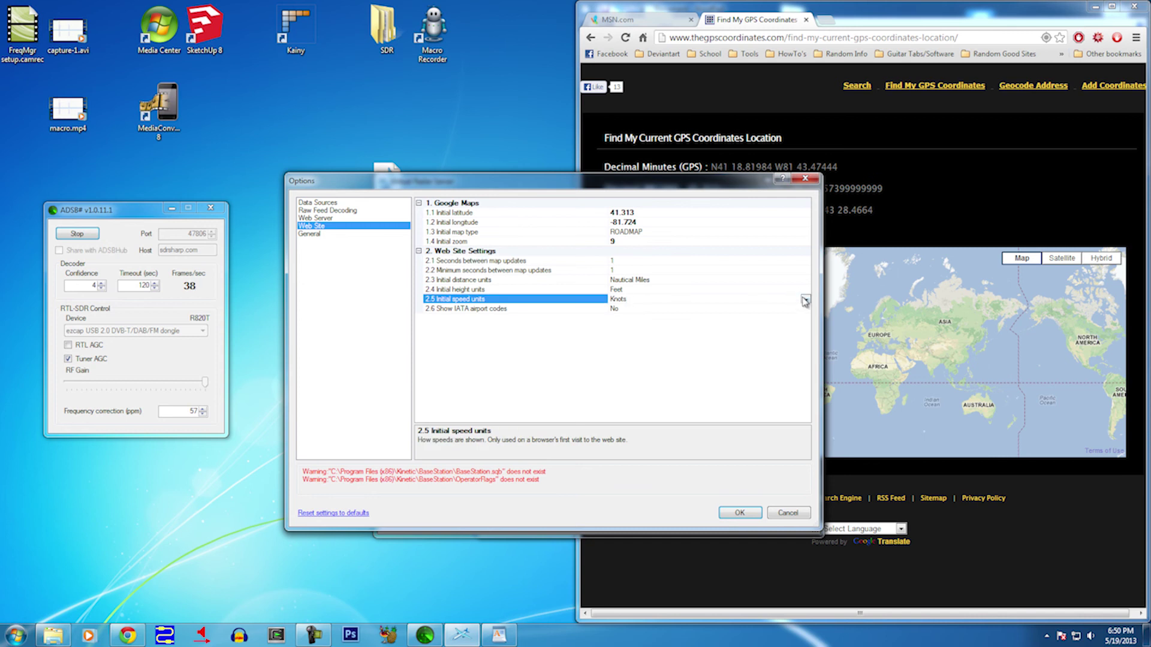
pyautogui.click(805, 301)
pyautogui.click(629, 318)
pyautogui.click(577, 309)
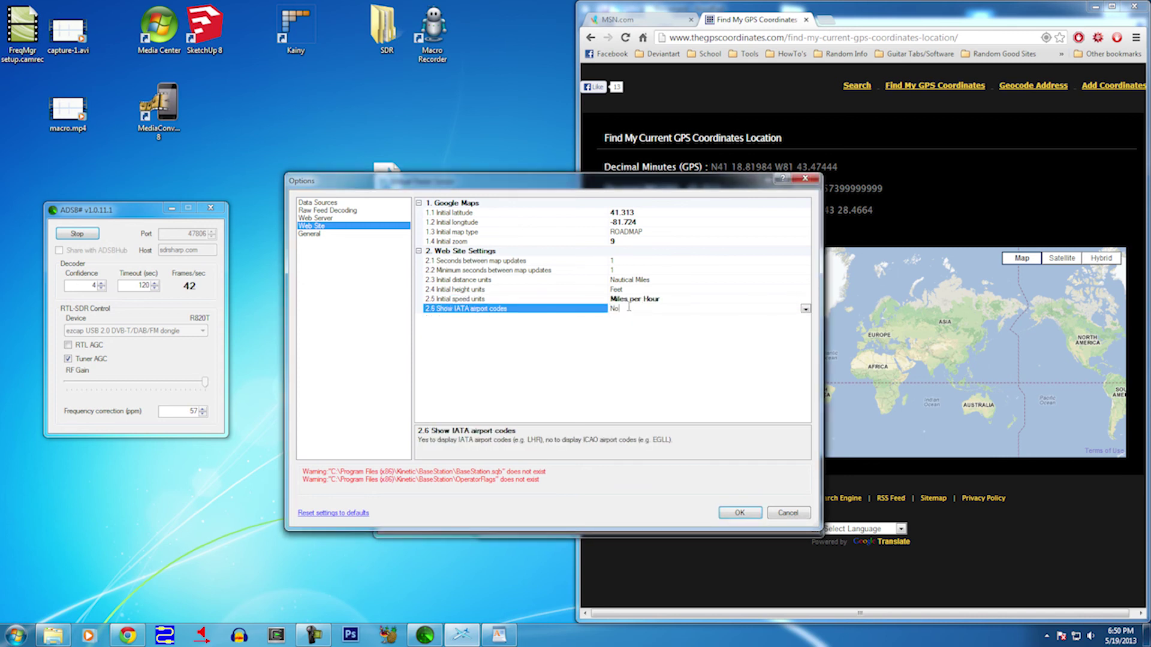
# Check the general settings, save the options, and move the server window clear of the browser.
pyautogui.click(324, 235)
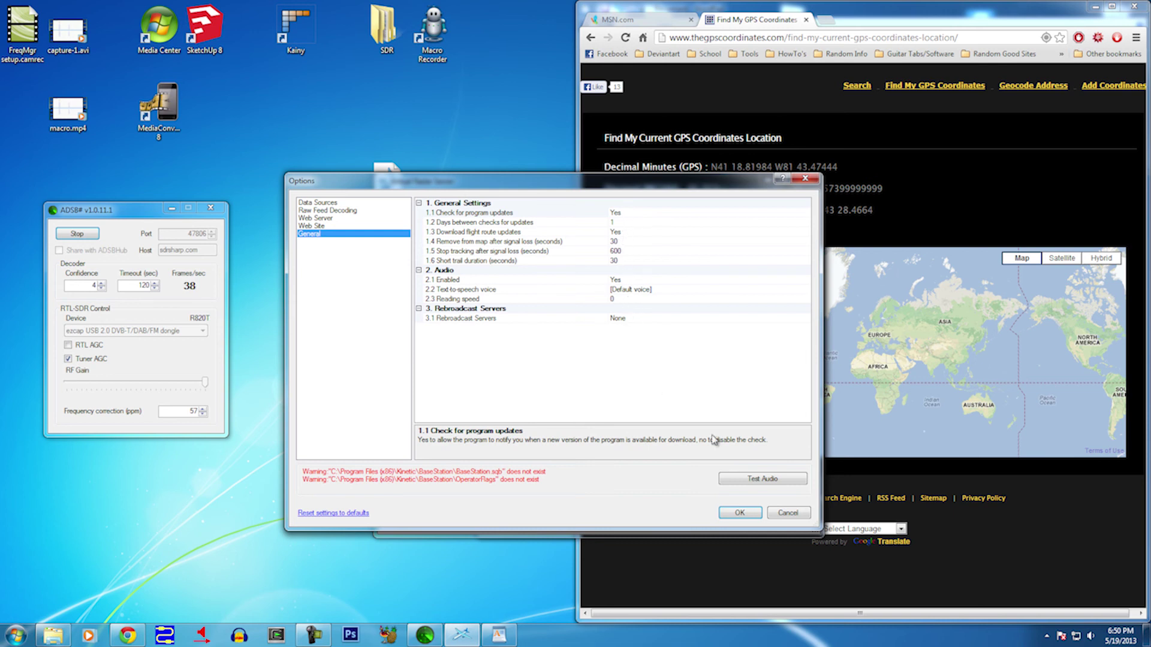
pyautogui.click(741, 512)
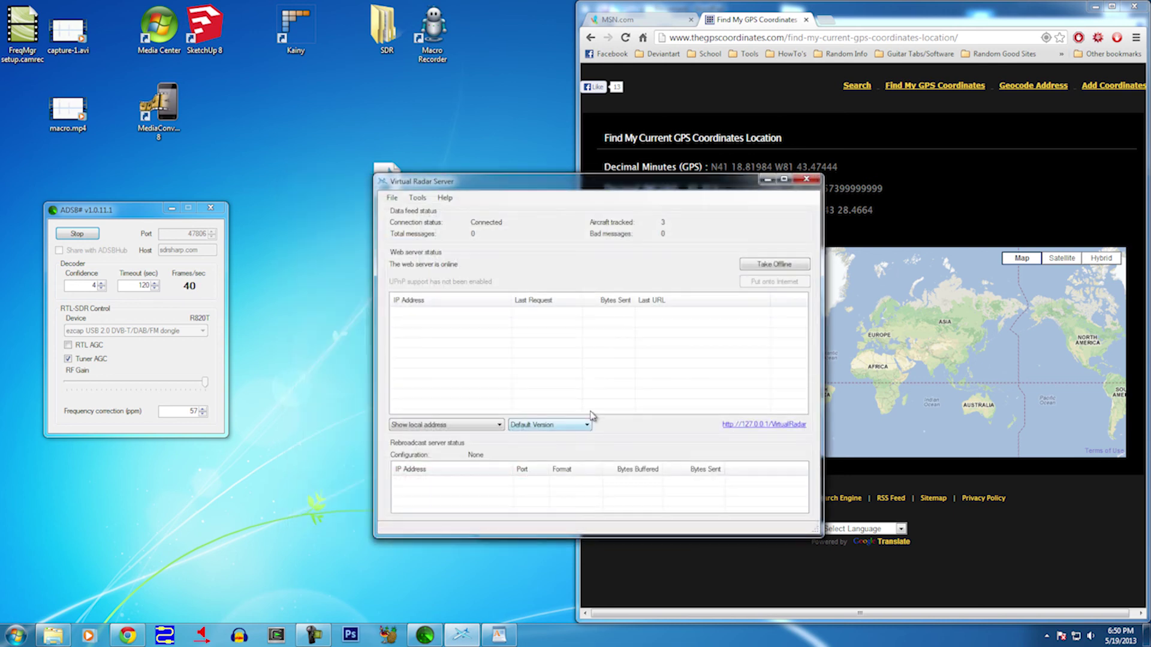
pyautogui.moveTo(600, 192); pyautogui.dragTo(489, 191)
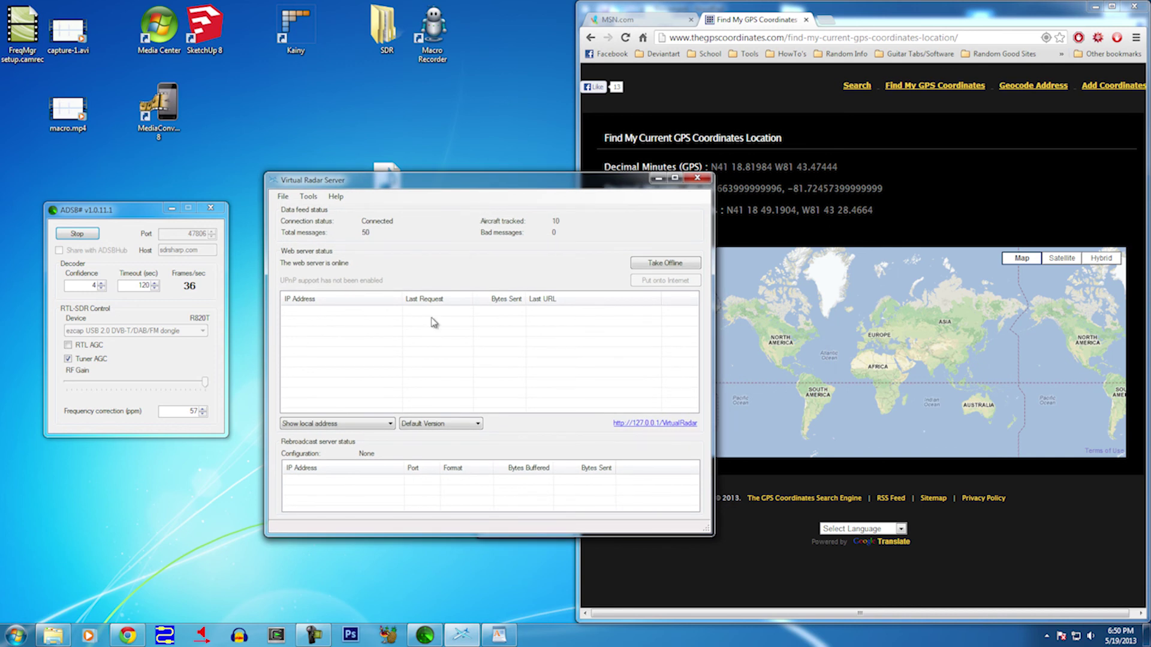
# Examine the data feed's connection, Mode-S and ADS-B statistics, and close the statistics window.
pyautogui.click(284, 196)
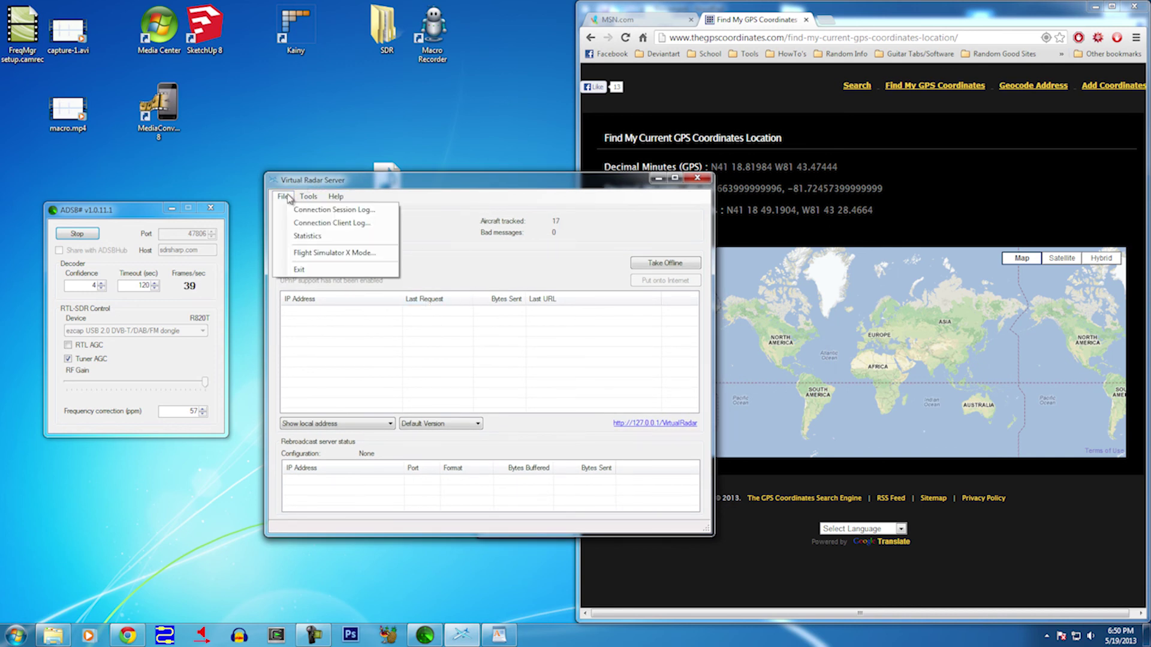
pyautogui.click(303, 239)
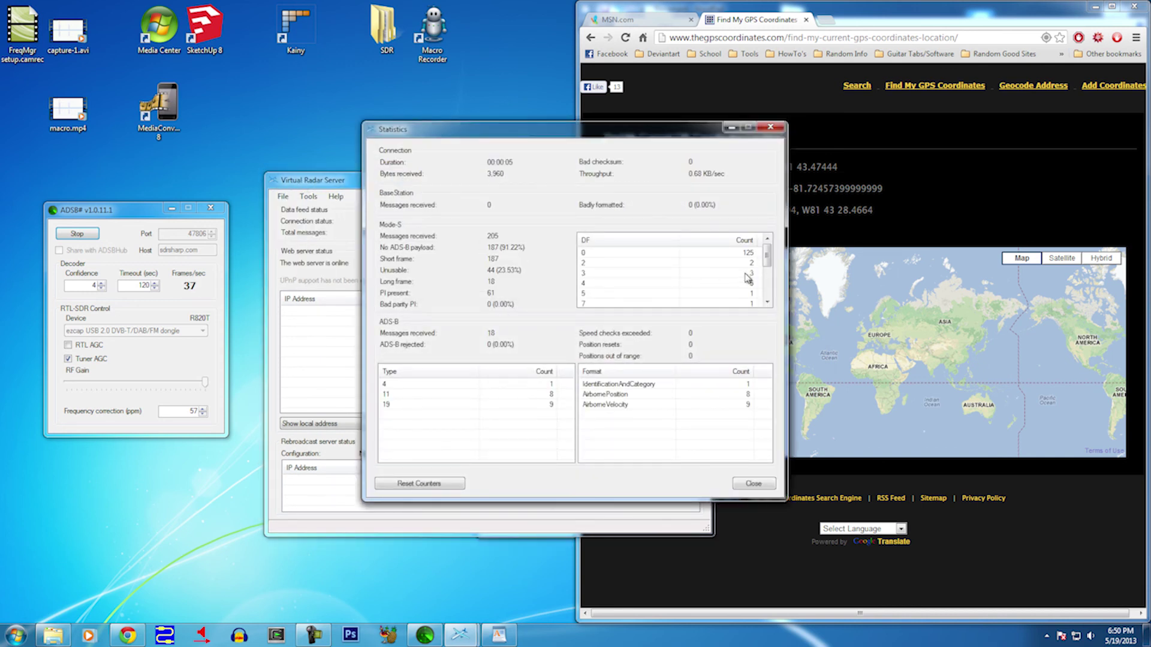
pyautogui.moveTo(772, 262)
pyautogui.mouseDown()
pyautogui.moveTo(772, 305)
pyautogui.moveTo(771, 246)
pyautogui.mouseUp()
pyautogui.click(770, 128)
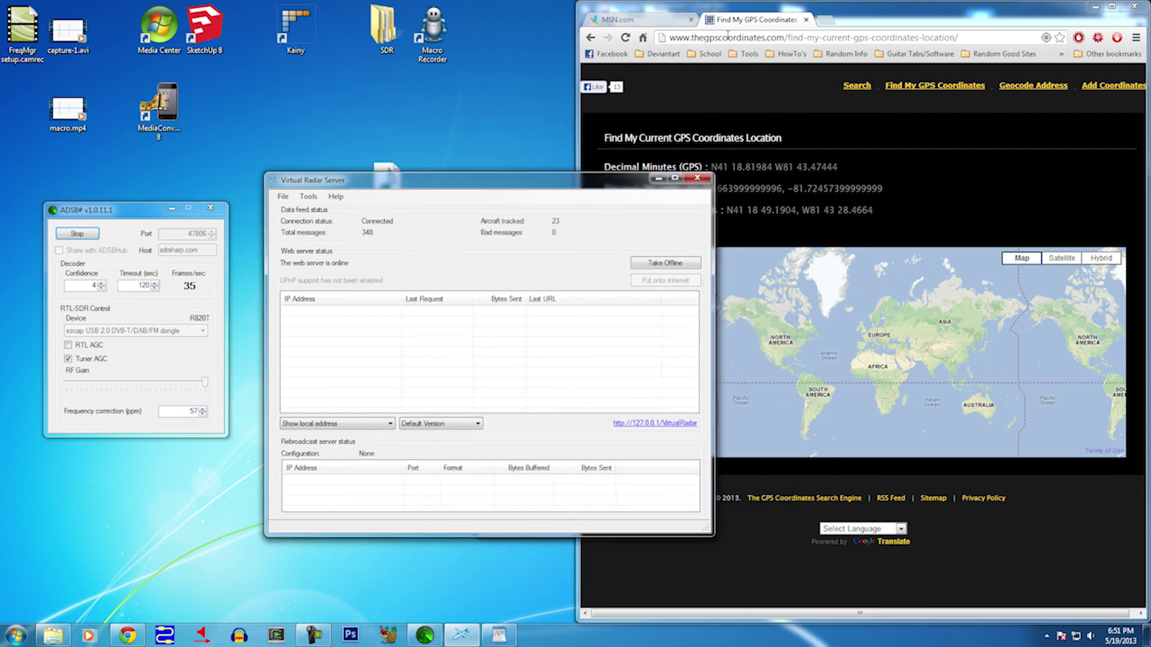
# Open the server's local VirtualRadar web page in a maximized browser window, closing the other pages.
pyautogui.click(729, 38)
pyautogui.write('127.0.0.1')
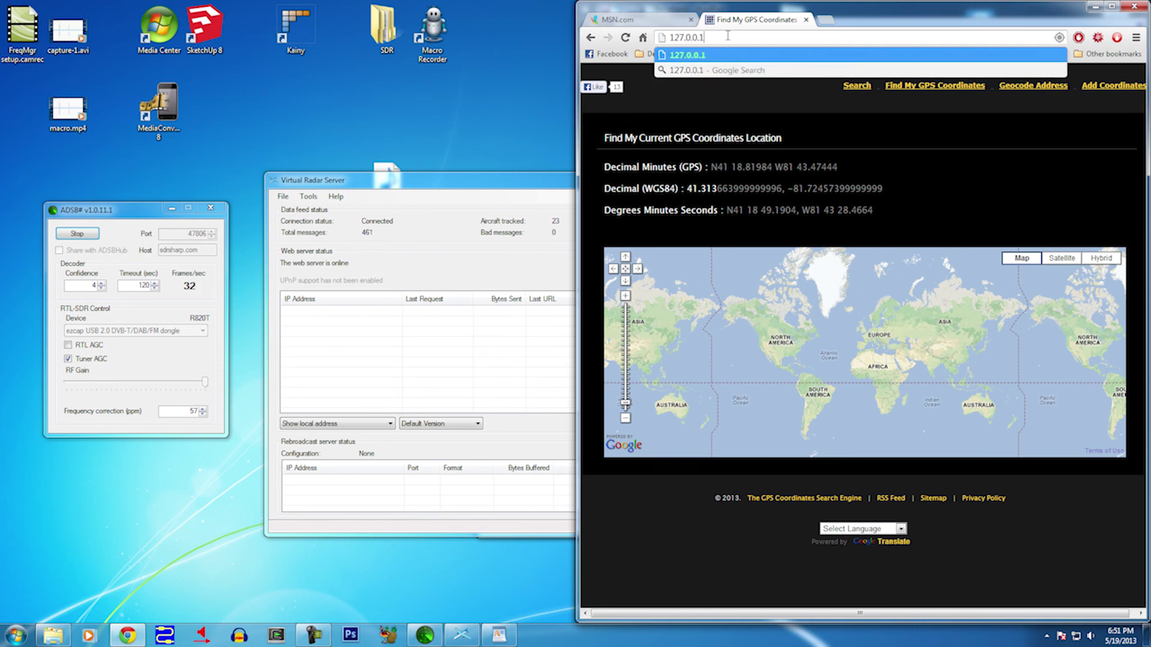
pyautogui.hotkey('ctrl', 'w')
pyautogui.click(503, 182)
pyautogui.click(647, 423)
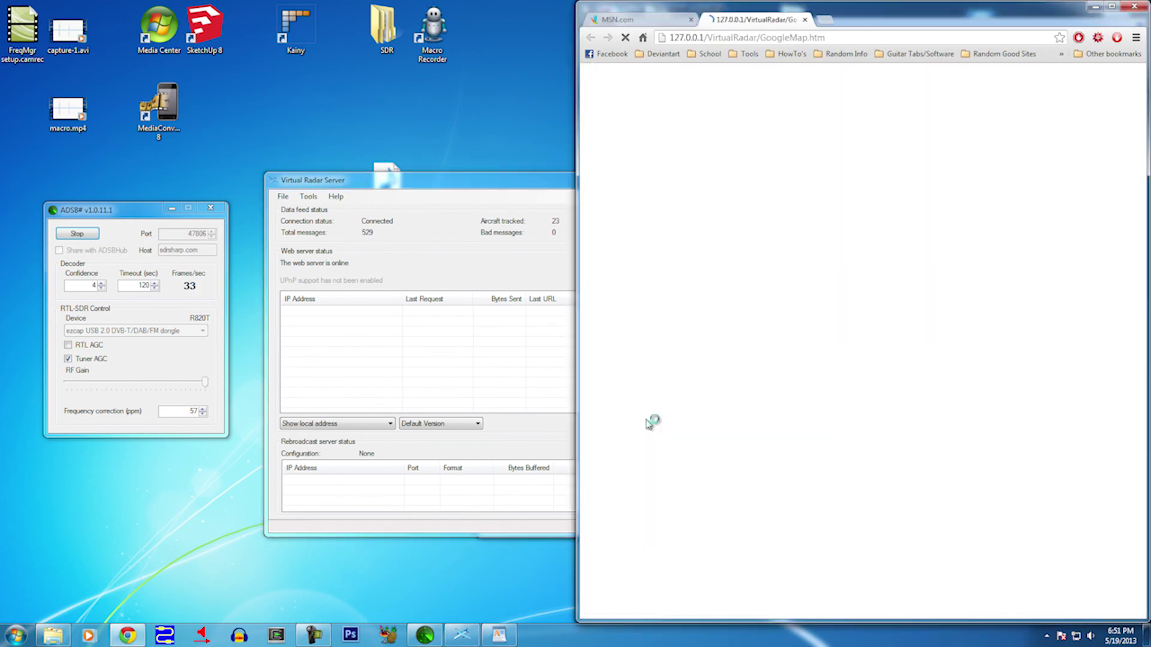
pyautogui.click(691, 19)
pyautogui.doubleClick(697, 13)
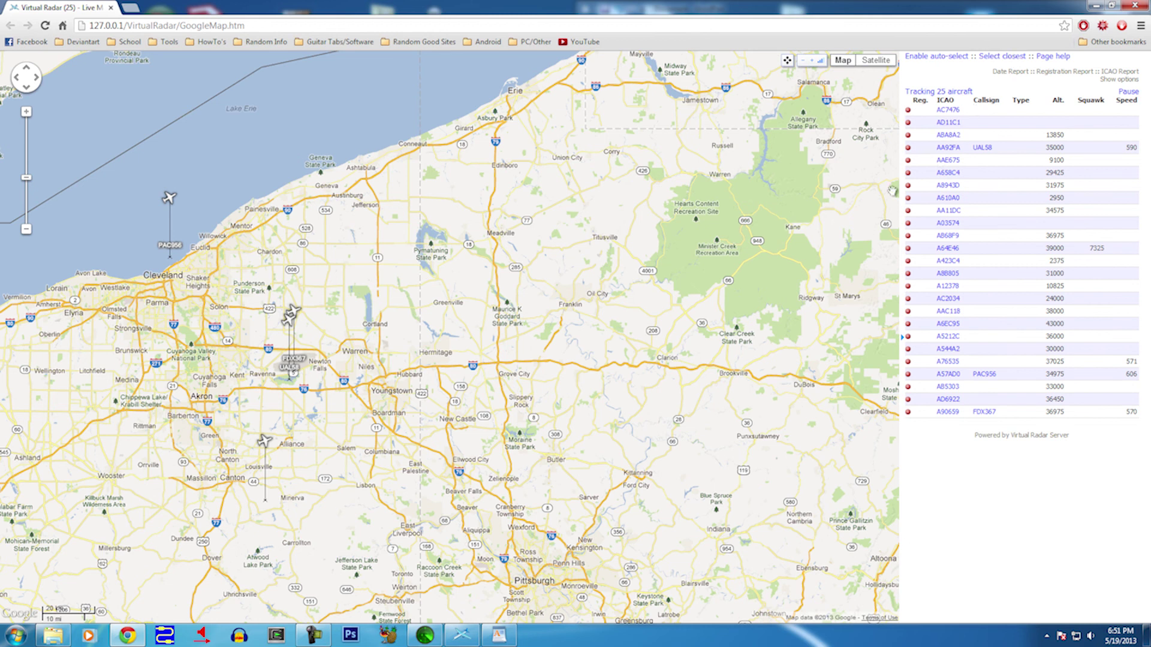
# Examine the flight details of UAL58, A76535, PAC956 and 484FAD by selecting each aircraft on the map.
pyautogui.moveTo(193, 377); pyautogui.dragTo(265, 362)
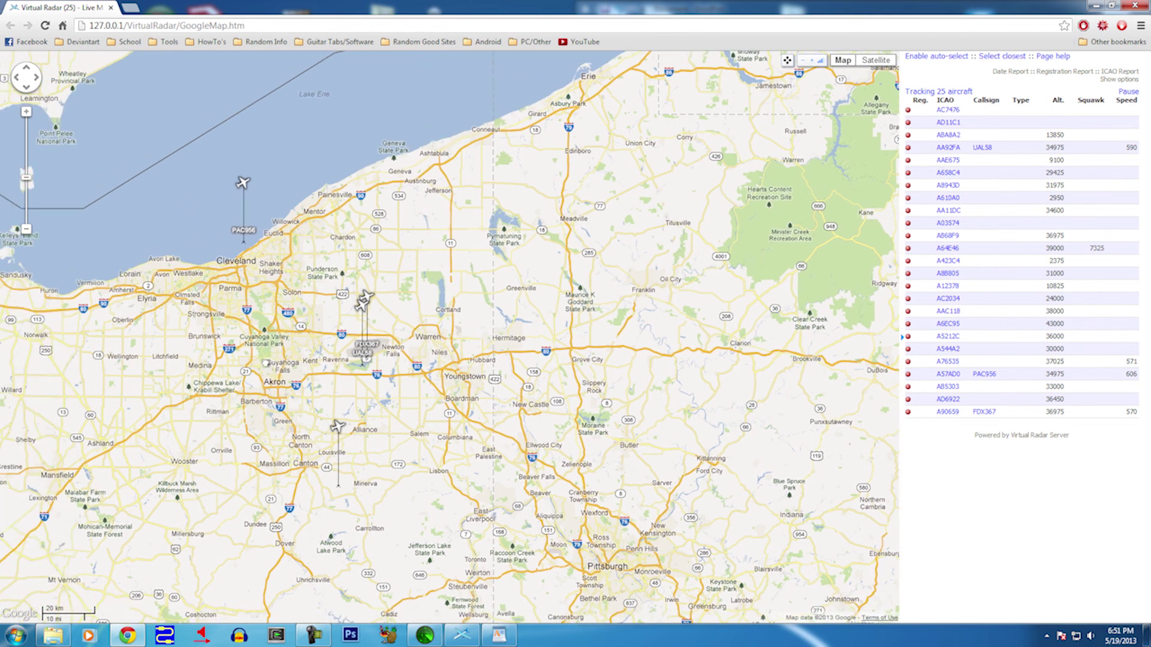
pyautogui.click(363, 305)
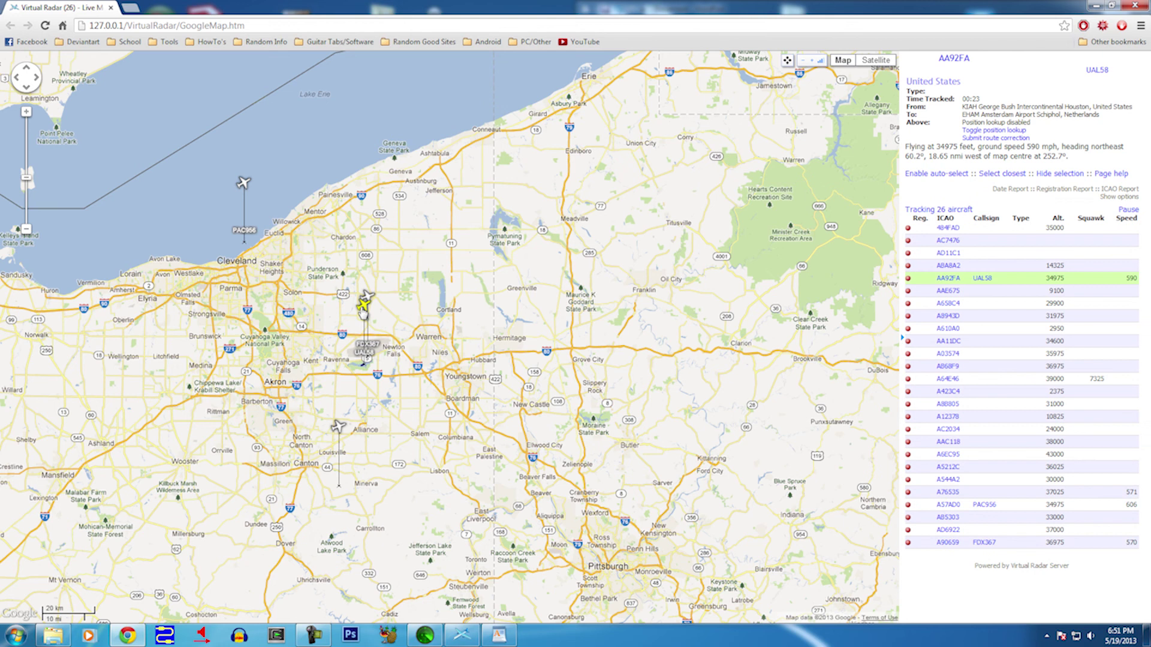
pyautogui.click(340, 427)
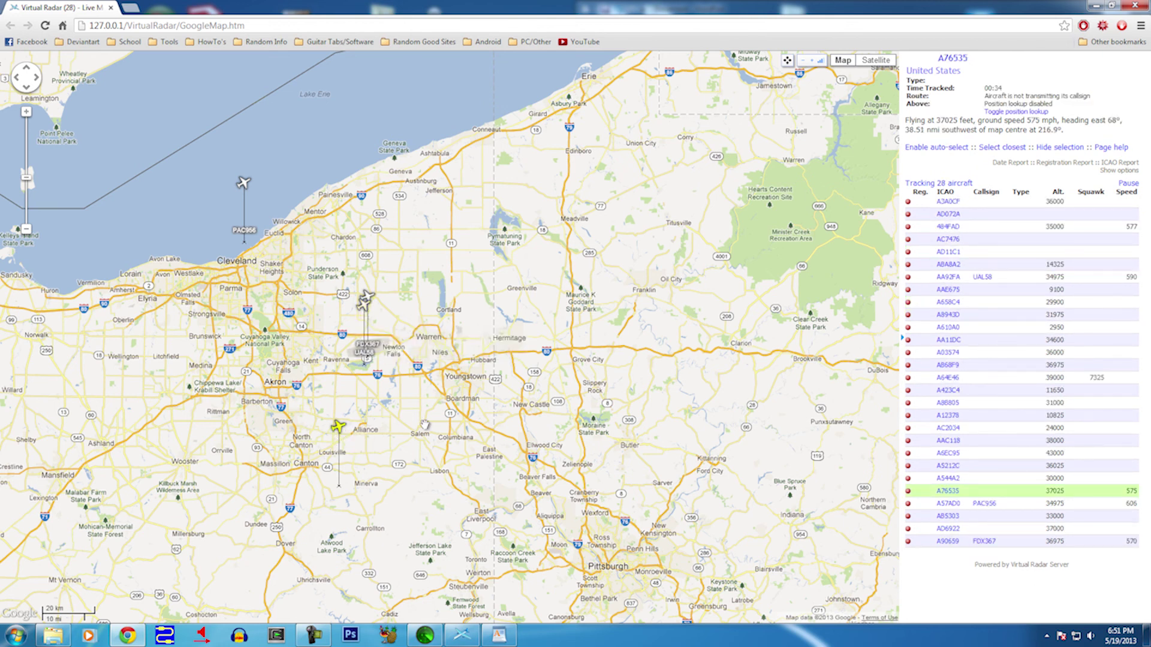
pyautogui.moveTo(425, 425); pyautogui.dragTo(458, 426)
pyautogui.click(276, 185)
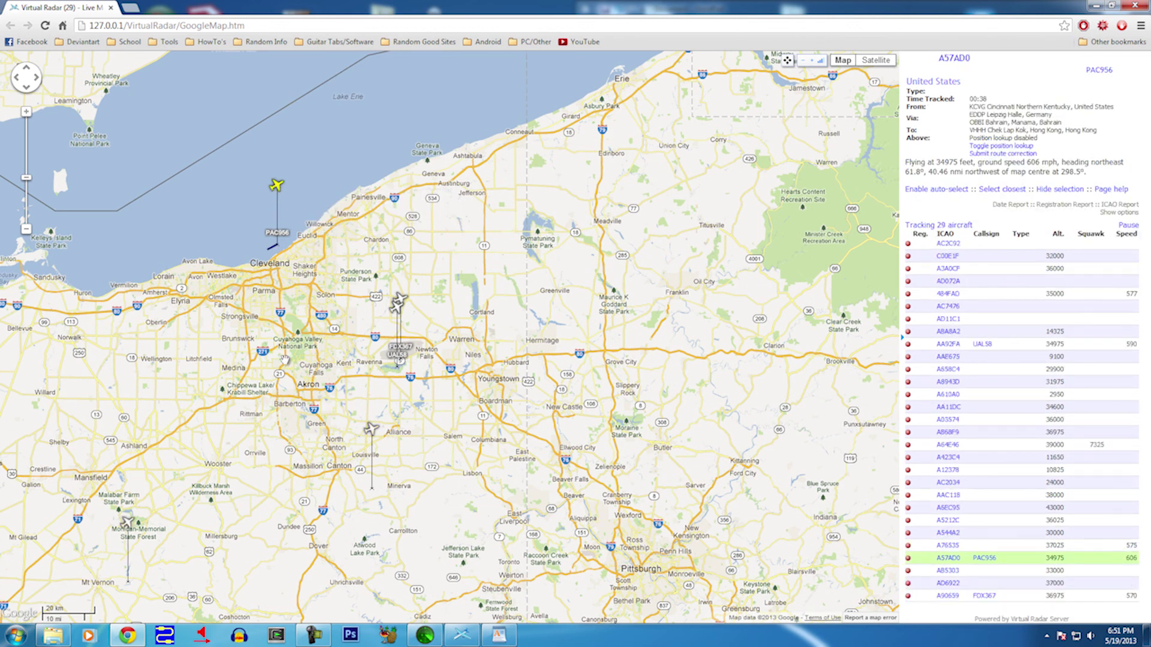
pyautogui.click(127, 523)
pyautogui.moveTo(153, 501); pyautogui.dragTo(273, 416)
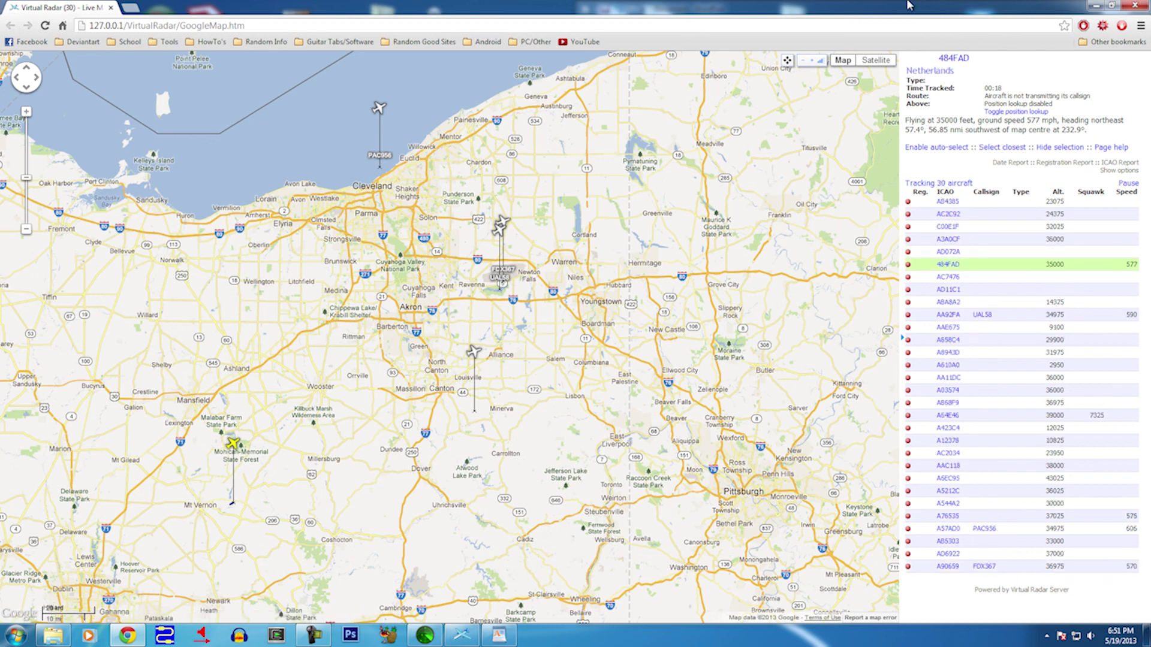
# Restore the browser to its smaller size and clear the map's initial latitude in the server's web site settings.
pyautogui.moveTo(535, 3); pyautogui.dragTo(1148, 239)
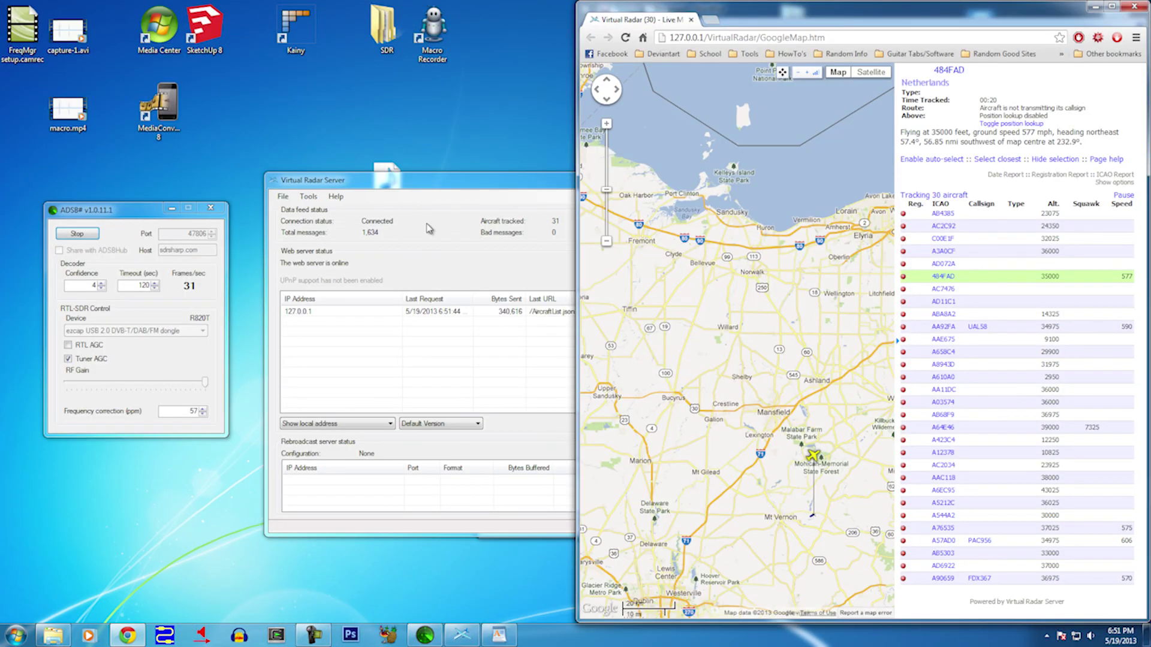
pyautogui.click(389, 185)
pyautogui.click(308, 196)
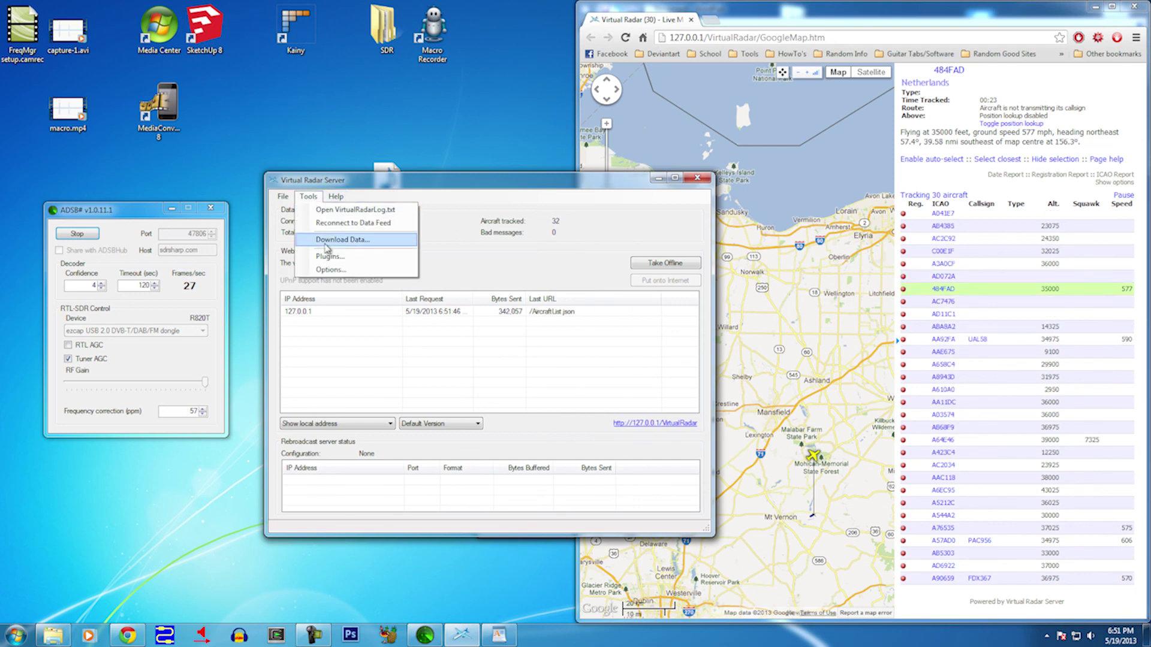
pyautogui.click(323, 270)
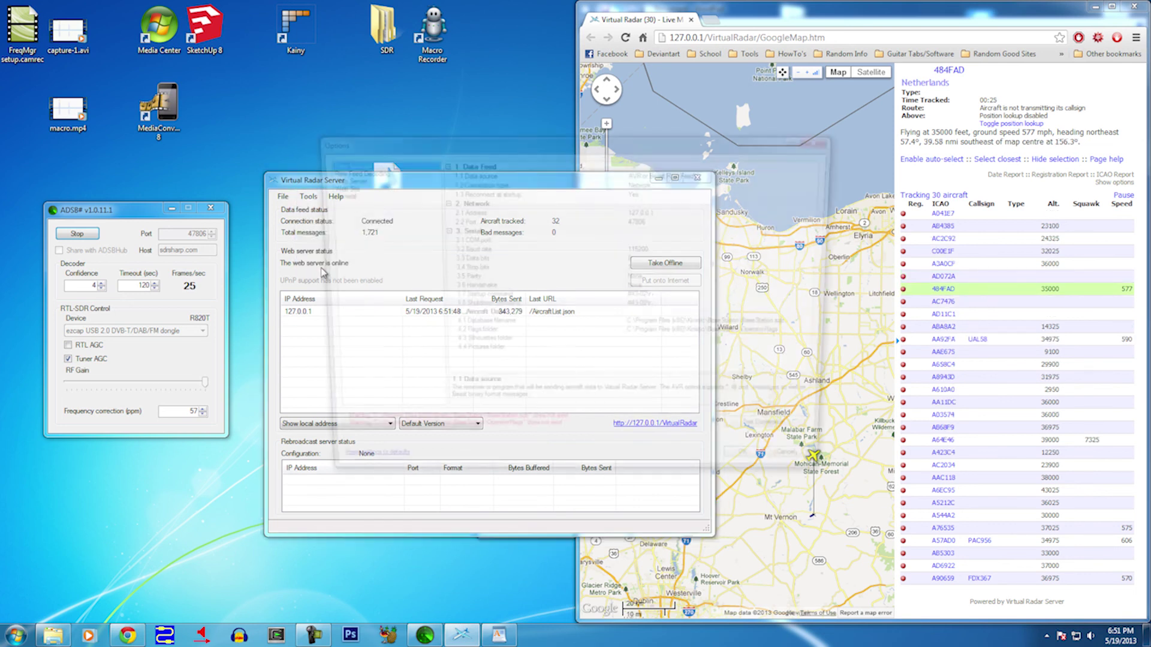
pyautogui.click(343, 186)
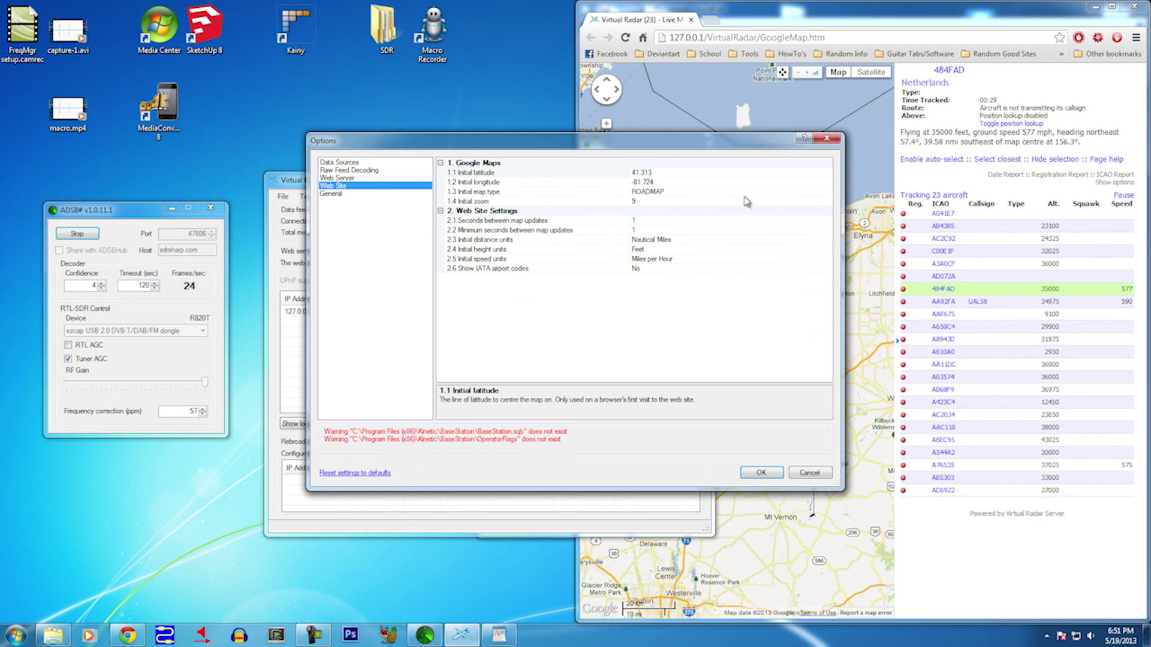
pyautogui.click(663, 172)
pyautogui.moveTo(661, 172); pyautogui.dragTo(632, 174)
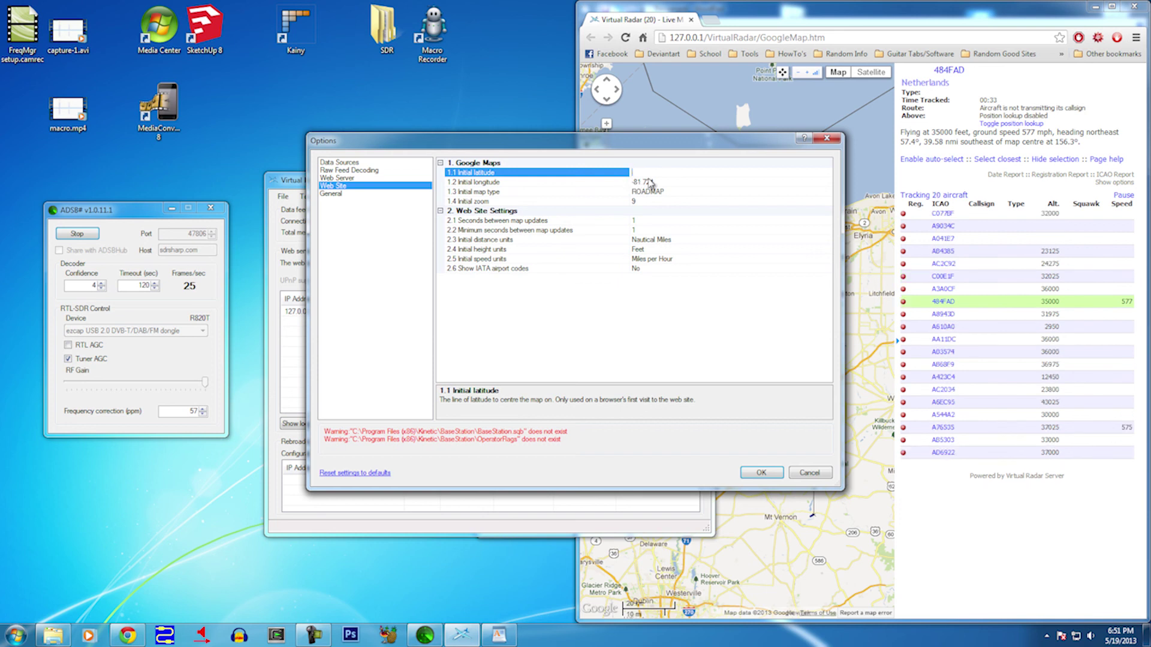